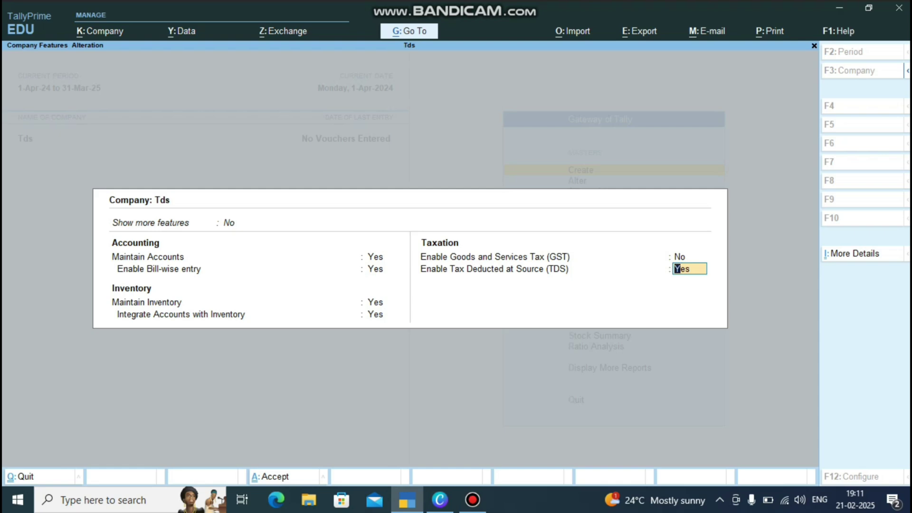
Open the company's TDS deductor details and go through the TAN, deductor type and branch, keeping Company as the deductor type
key("Return")
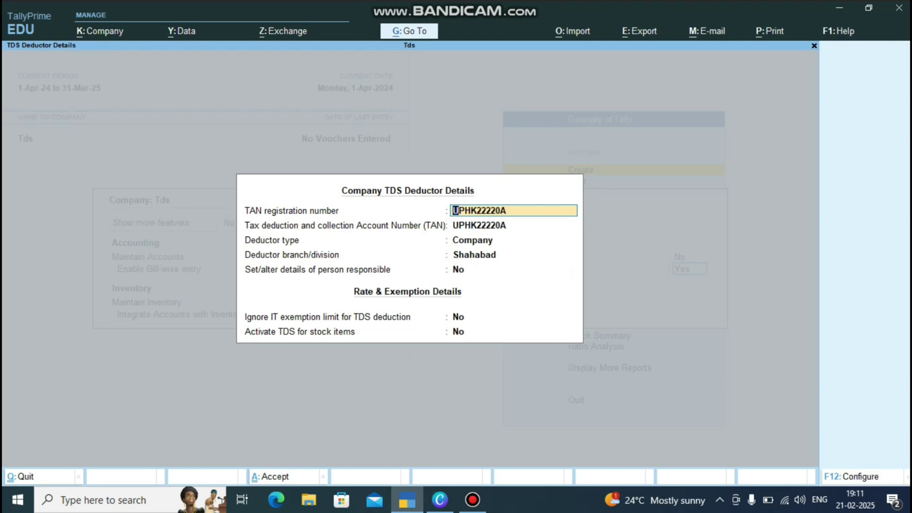
left_click(513, 225)
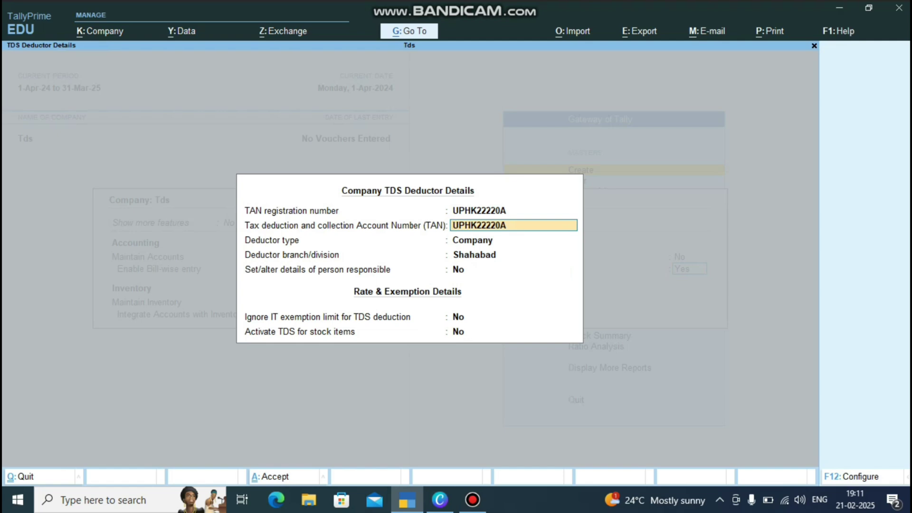
left_click(513, 240)
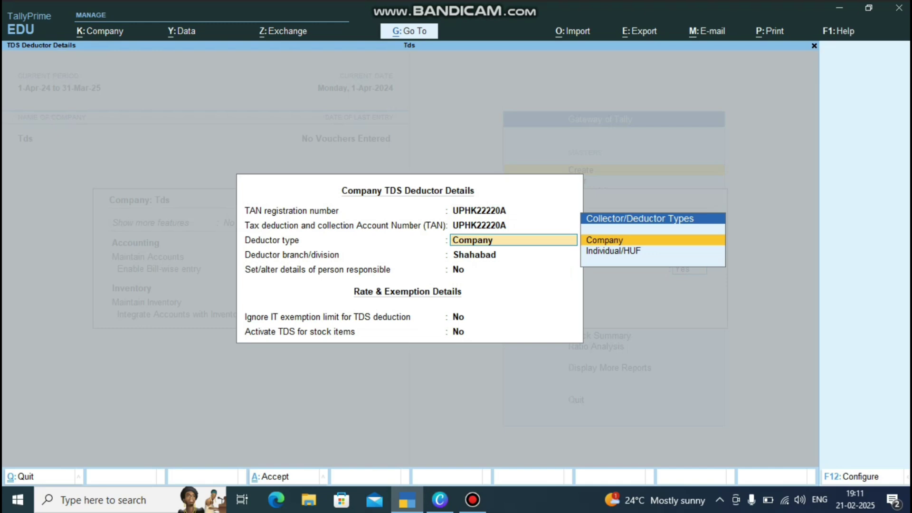
key("Down")
key("Up")
key("Return")
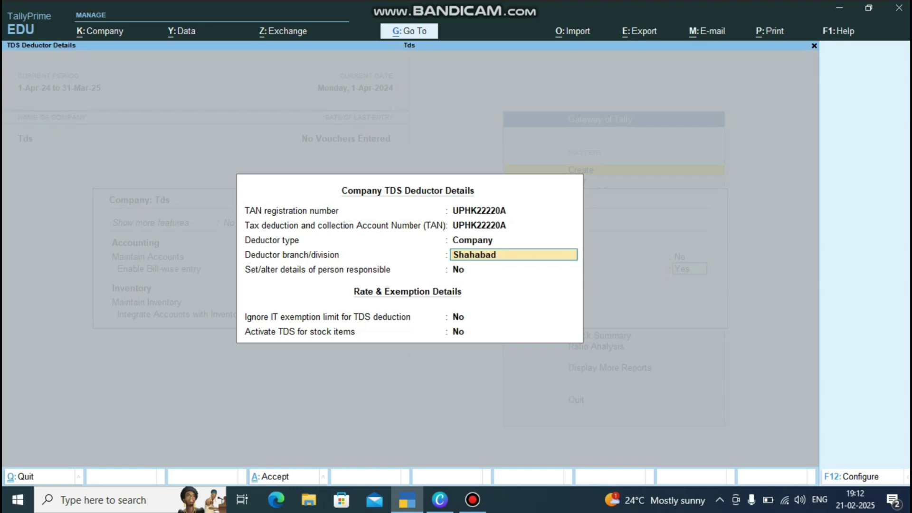
key("Return")
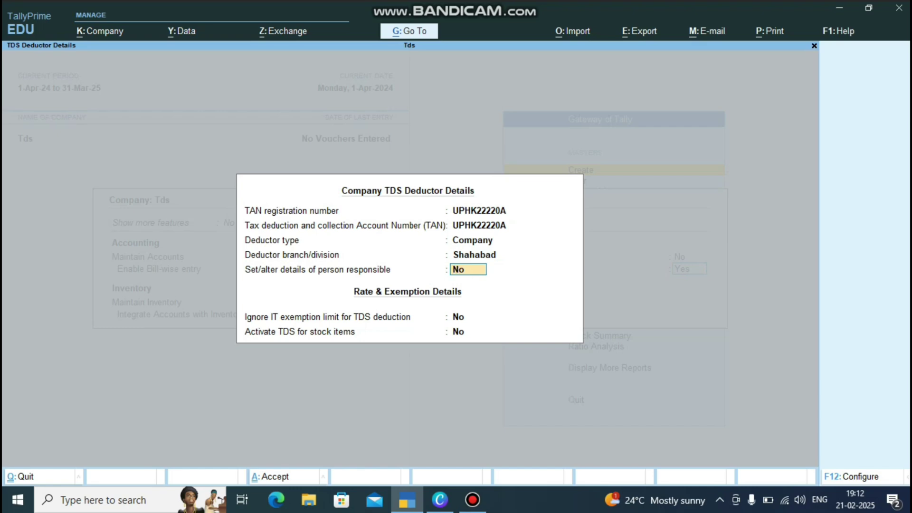
Open the form for the person responsible, look through its fields, and leave it without entering any details
type("y")
key("Return")
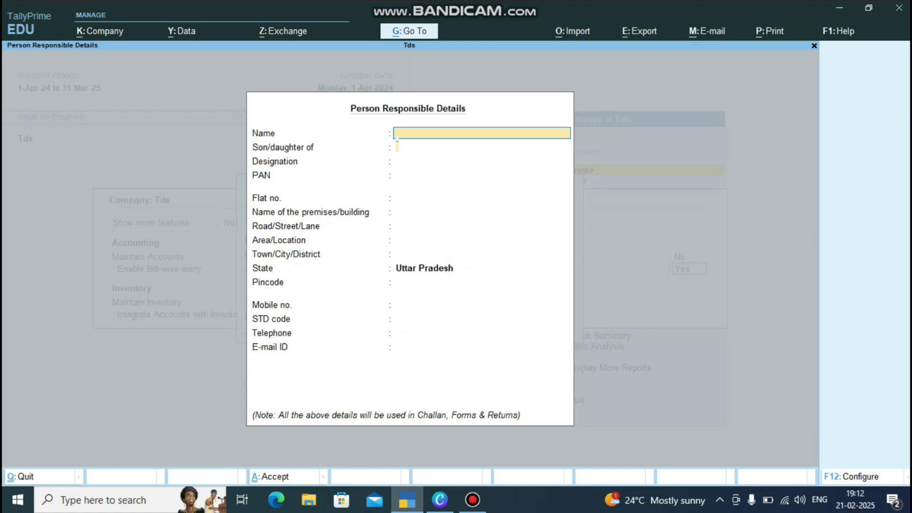
key("Return")
key("Return")
key("Return")
key("Return")
key("Return")
key("Return")
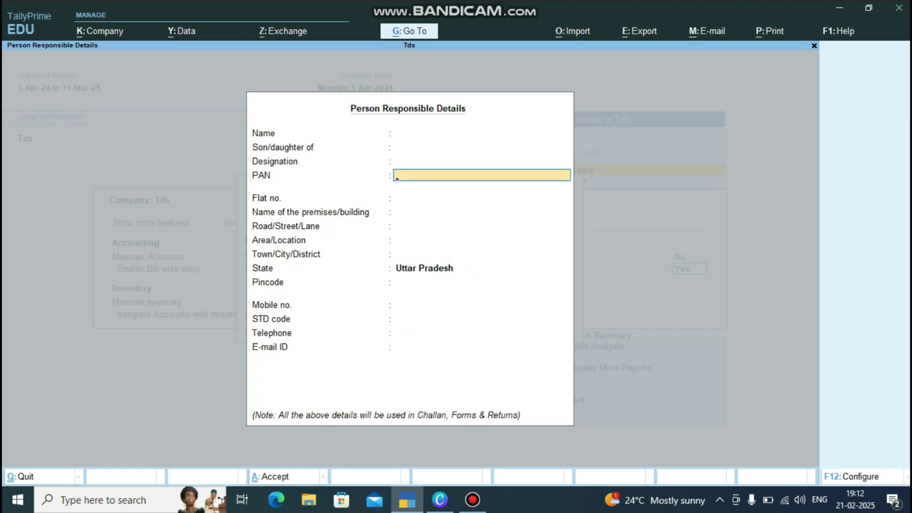
key("Return")
key("Return")
key("Return")
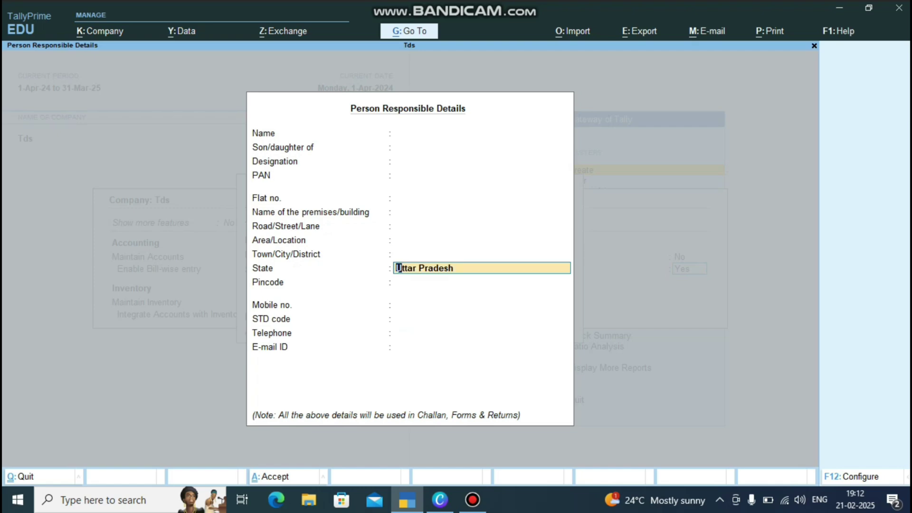
key("Escape")
key("y")
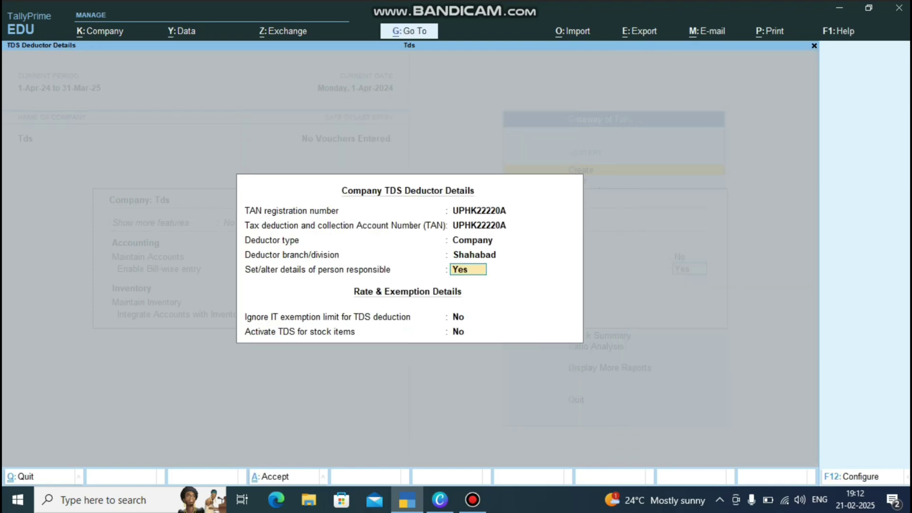
Set the option for altering the responsible person's details to No and accept the TDS details and company features
key("n")
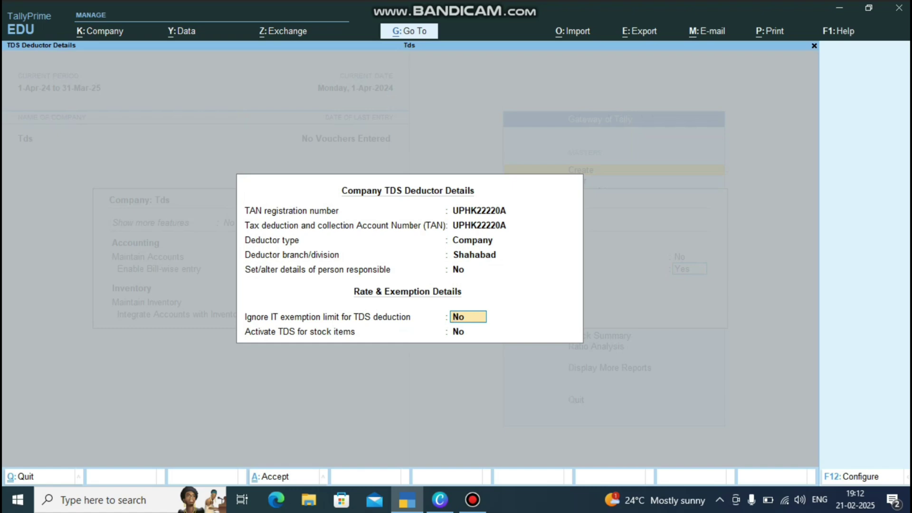
key("Return")
key("Return")
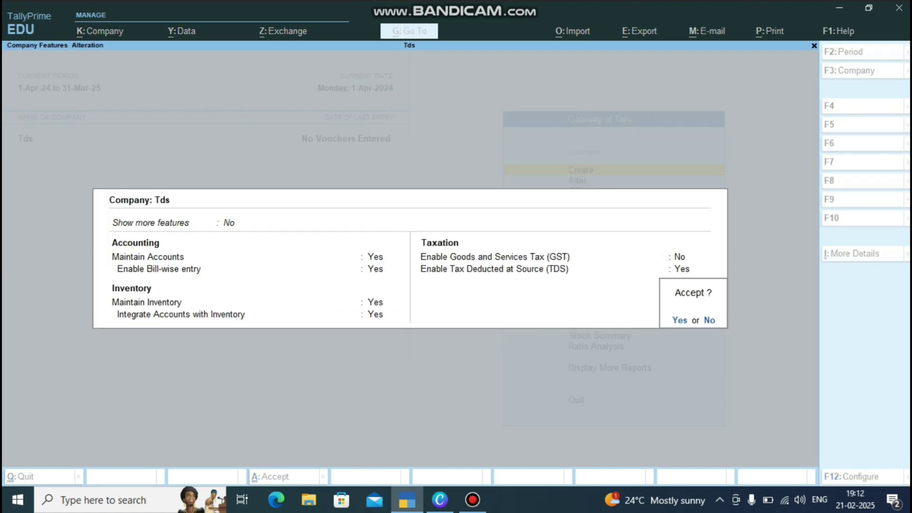
key("Return")
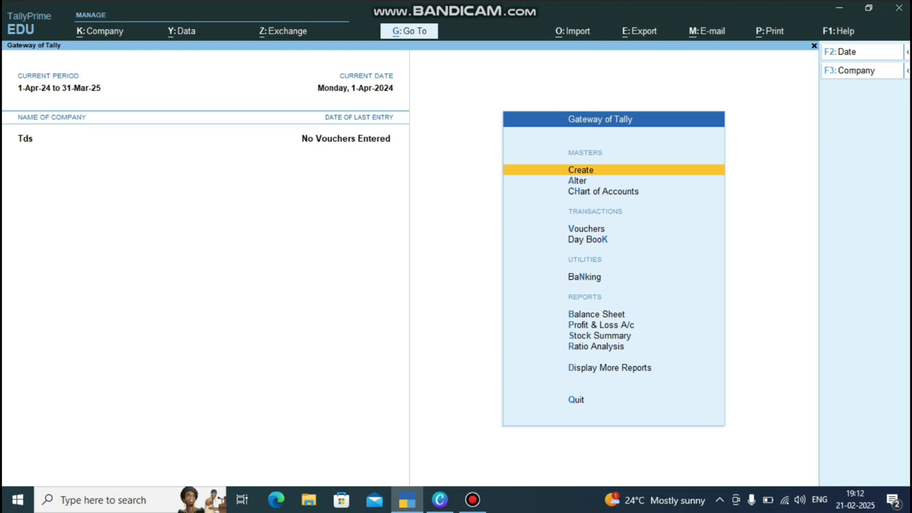
key("Return")
key("Down")
key("Return")
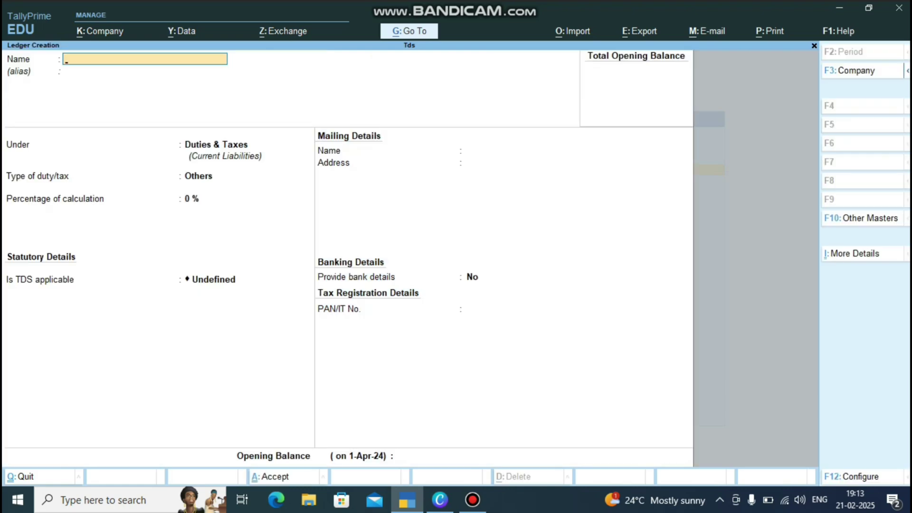
key("Escape")
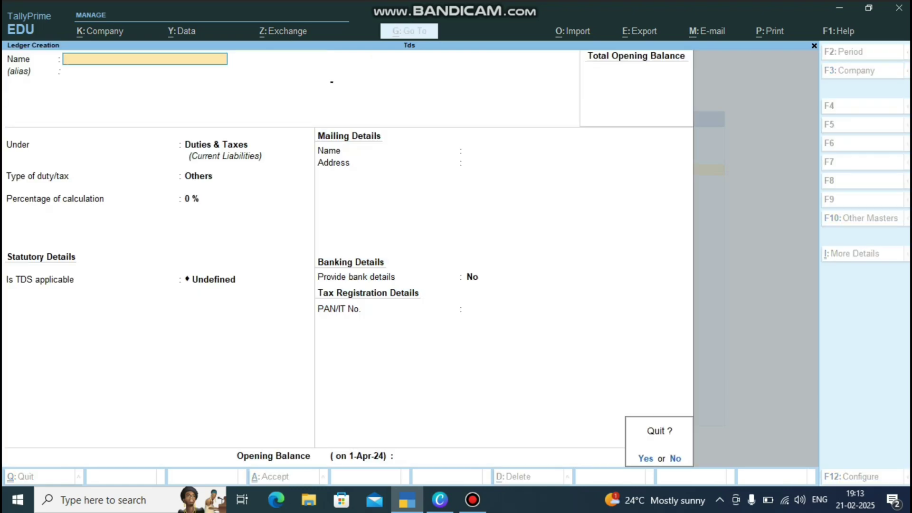
key("y")
Open the Building Rent ledger for alteration and set its type of ledger to Not Applicable, keeping TDS applicable
key("Down")
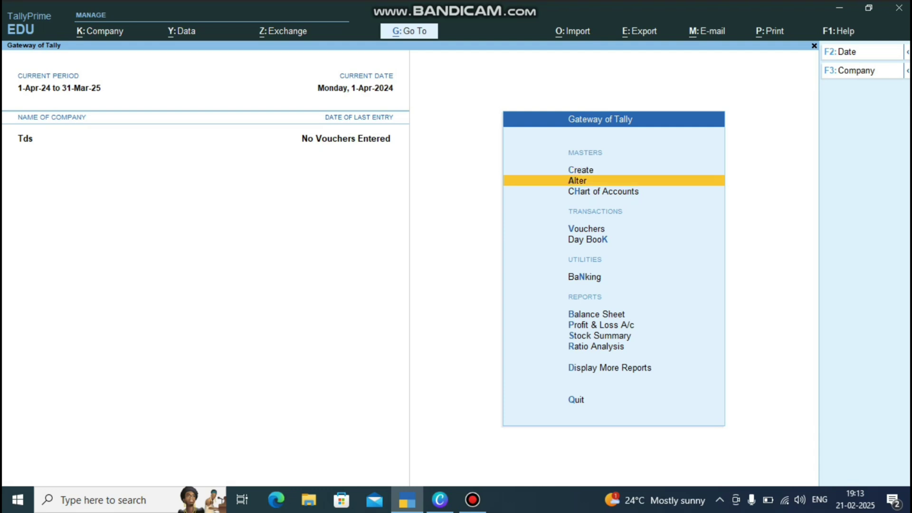
key("Return")
key("Down")
key("Return")
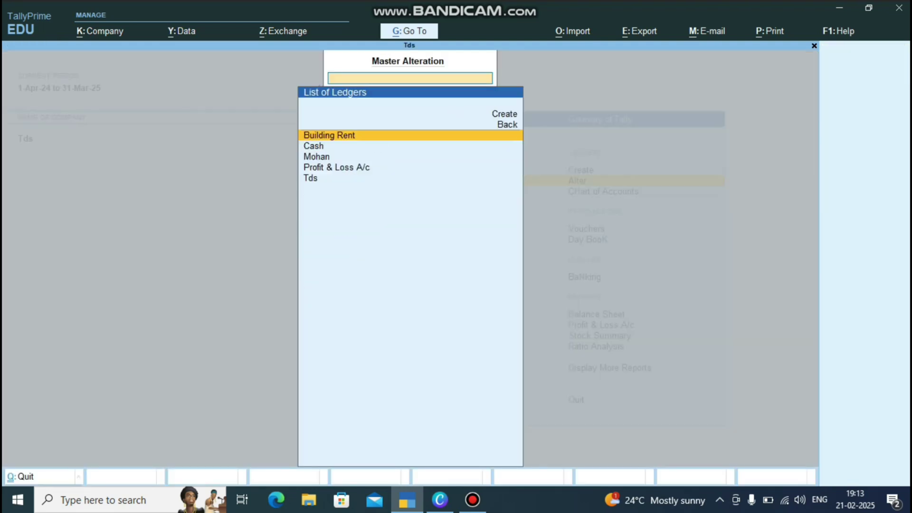
key("Return")
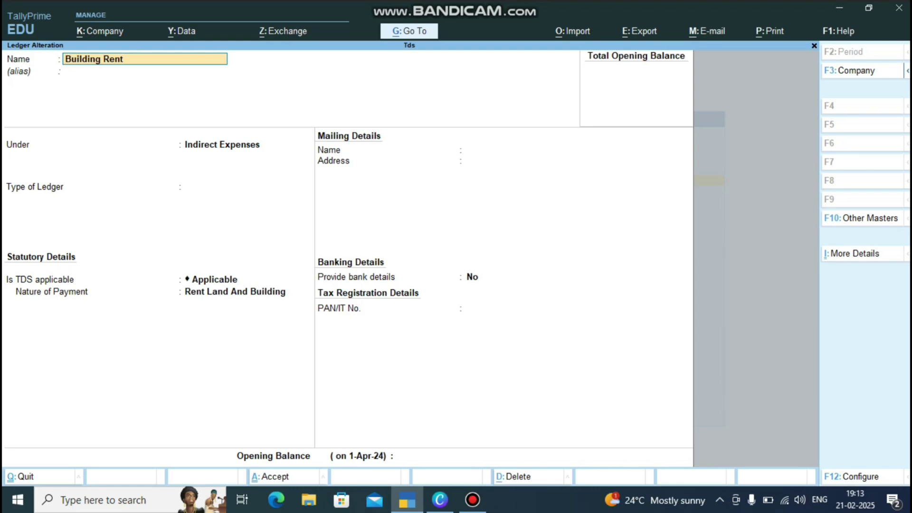
key("Return")
key("Return")
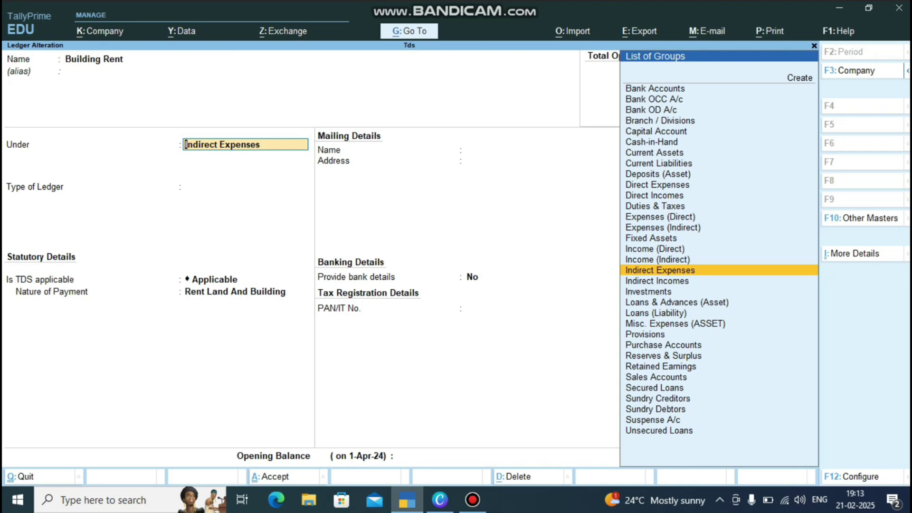
key("Return")
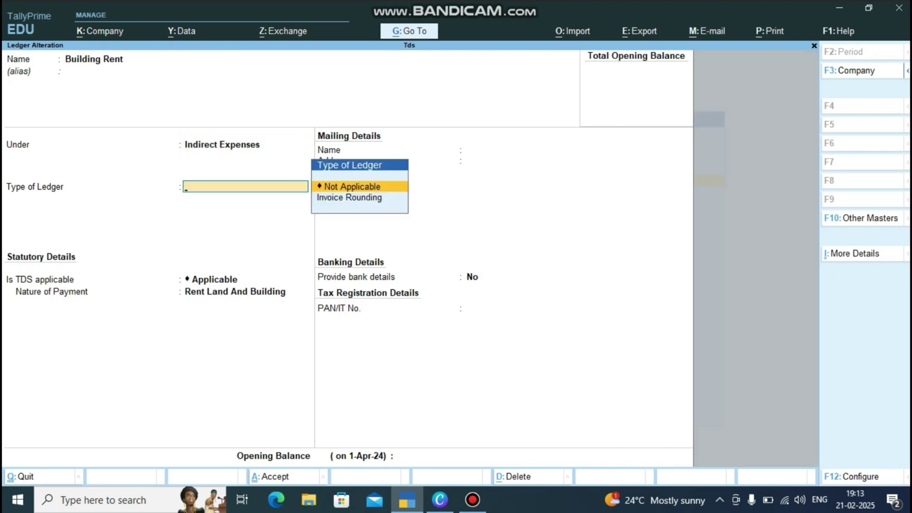
key("Return")
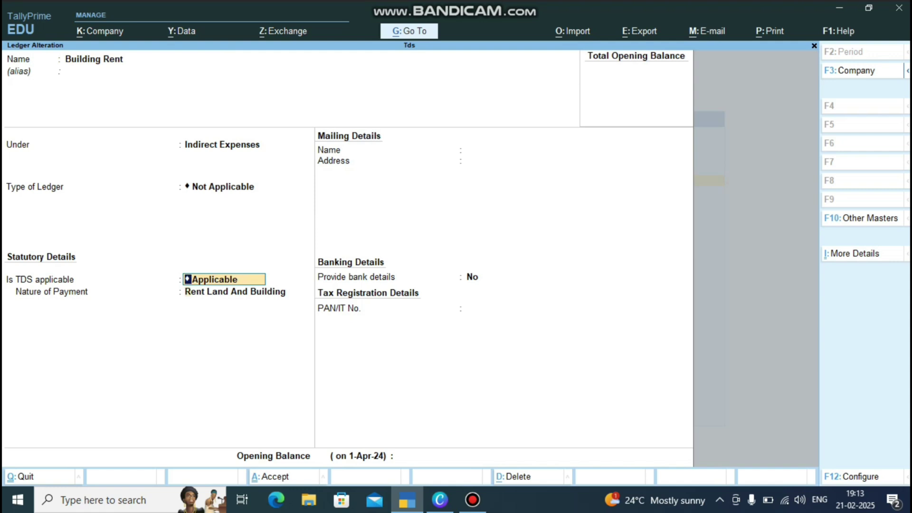
key("Return")
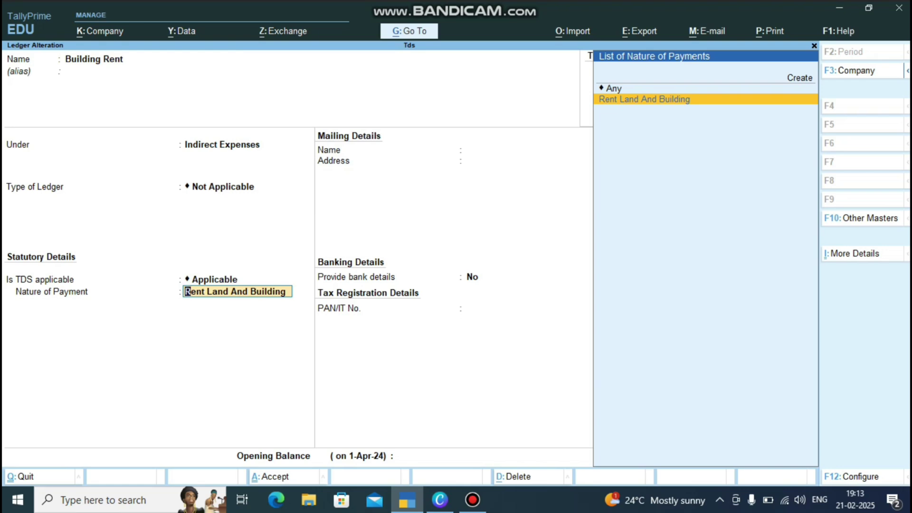
Open the Rent Land And Building nature of payment from the ledger and review its section, TDS rates and exemption limit
key("Return")
key("Up")
key("ctrl+Return")
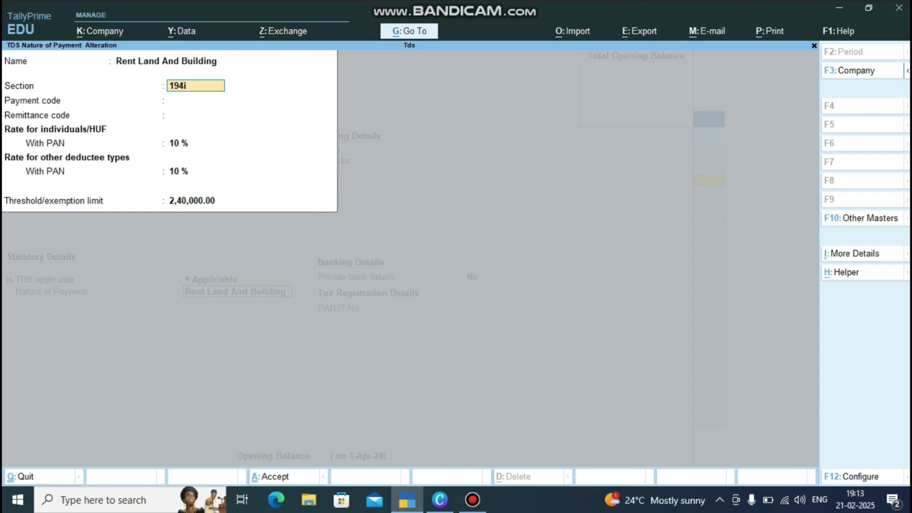
key("Return")
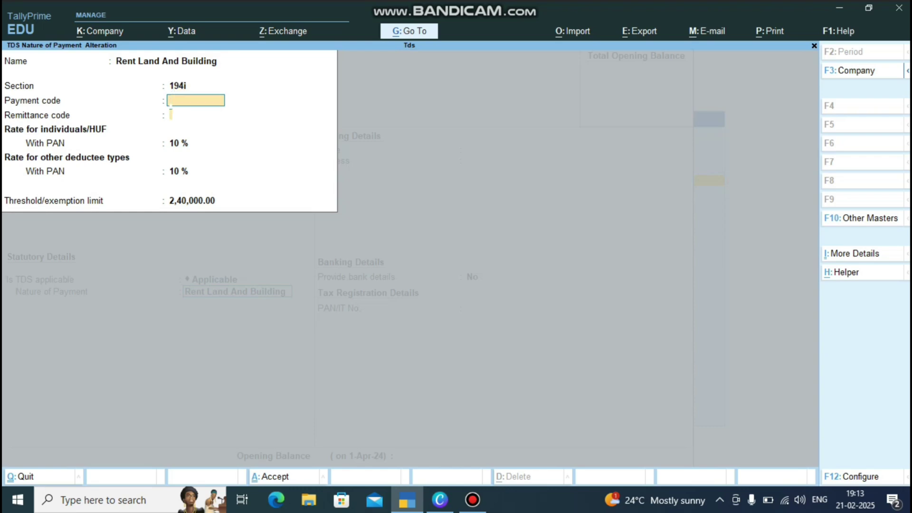
key("Return")
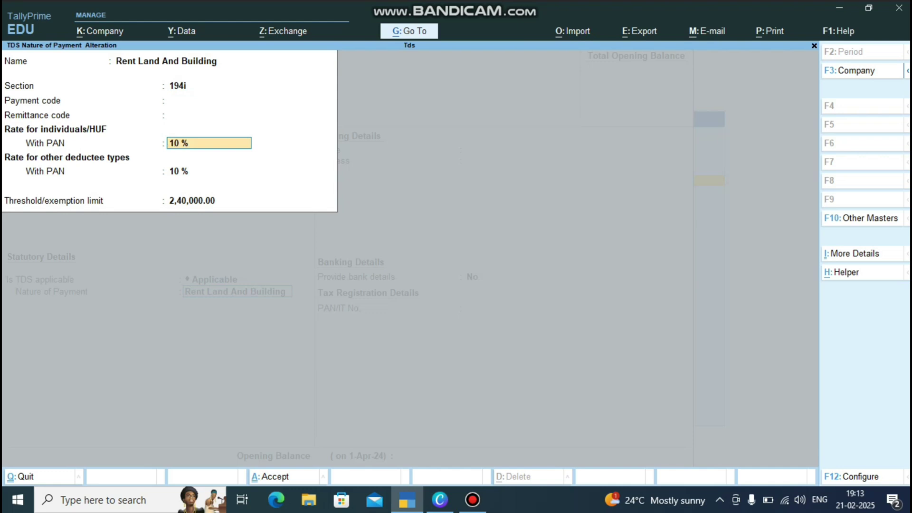
key("Return")
key("Return")
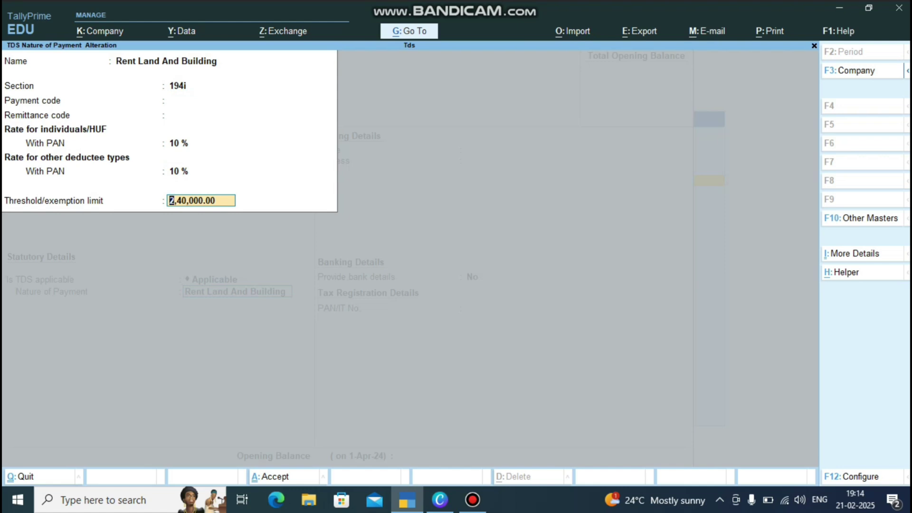
key("Return")
key("Return")
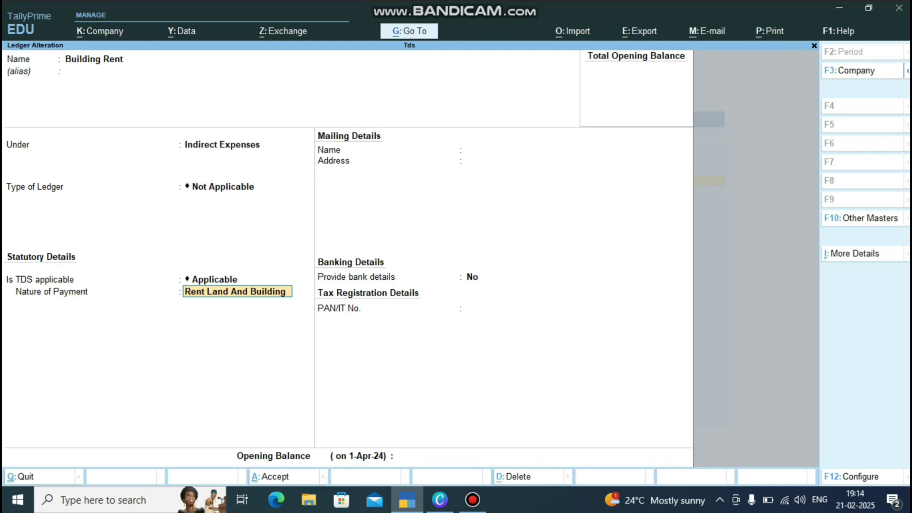
Leave bank details at No and save the Building Rent ledger
left_click(482, 277)
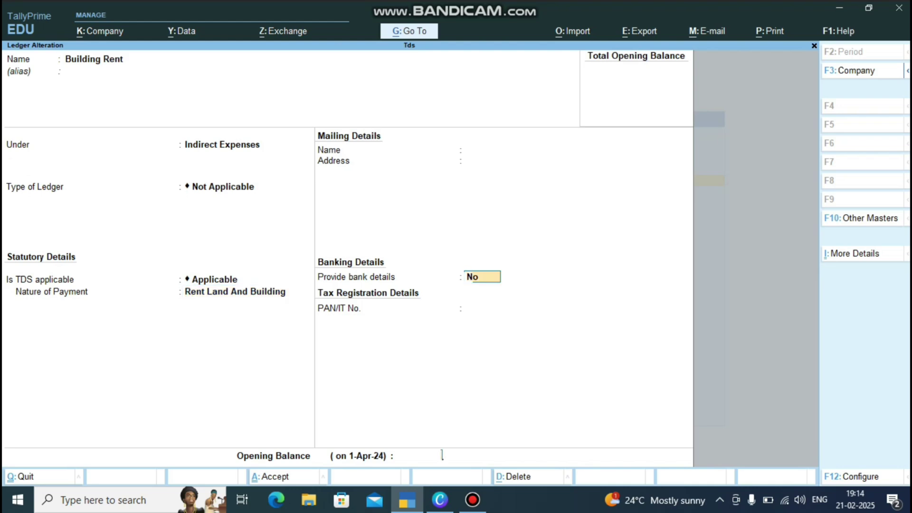
key("Return")
key("Return")
key("Return")
Open the Sundry Creditors party ledger for alteration and check its bill-by-bill setting, TDS deductibility and deductee type
key("Down")
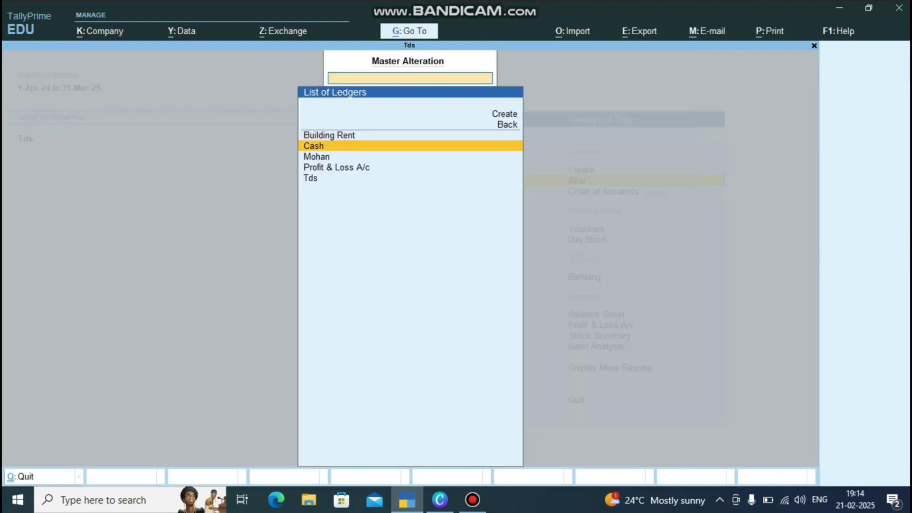
key("Down")
key("Down")
key("Up")
key("Return")
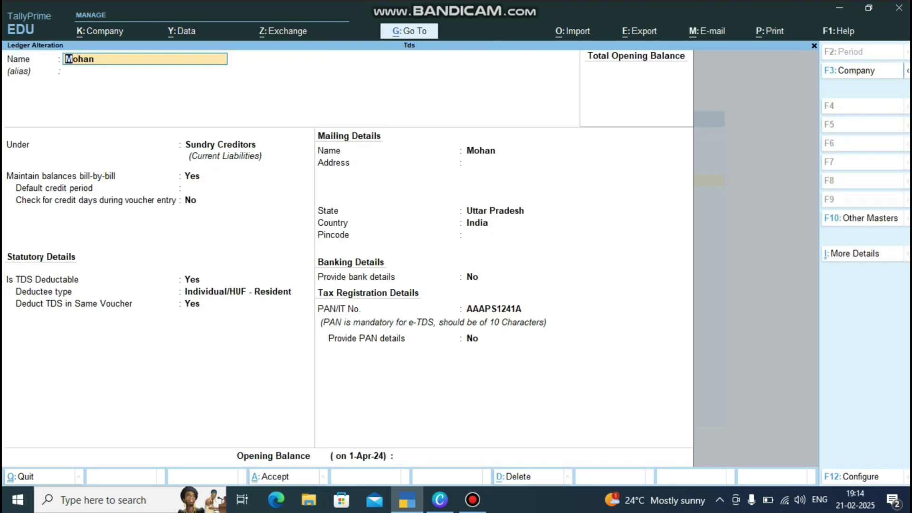
key("Return")
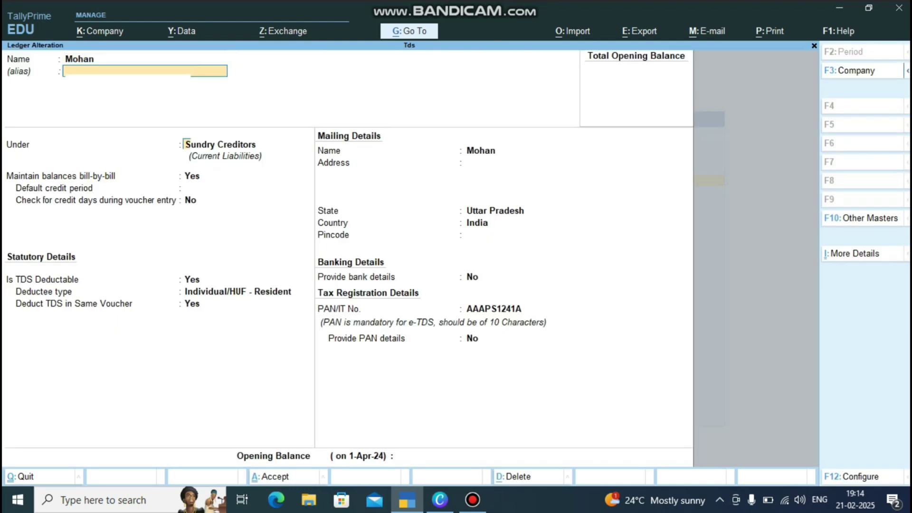
key("Return")
key("Return")
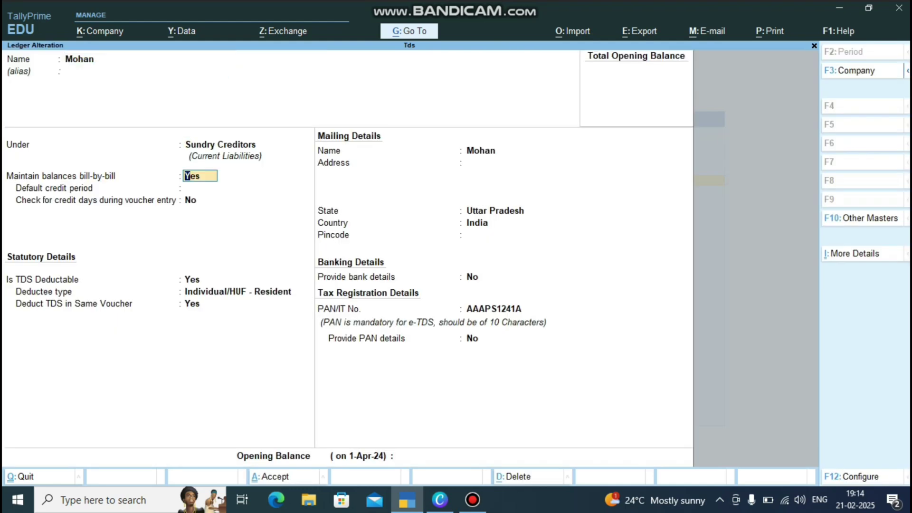
key("Return")
key("Return")
key("Return")
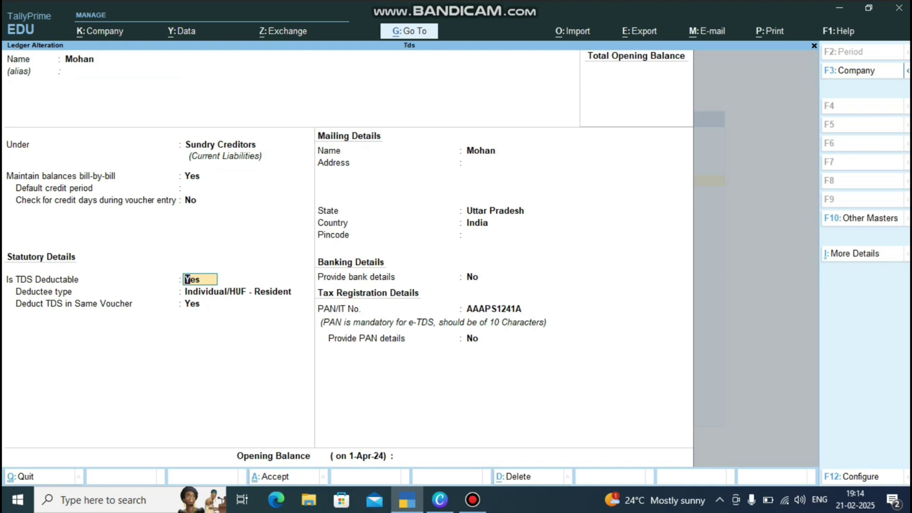
key("Return")
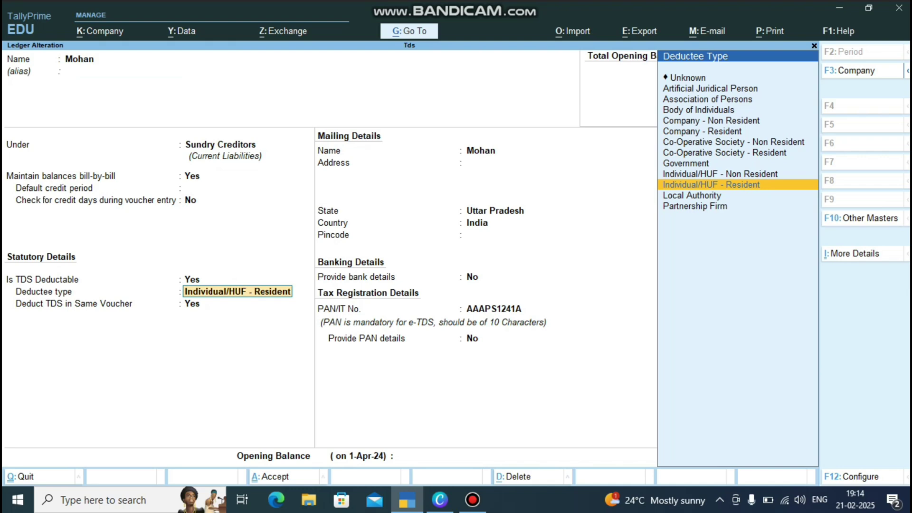
key("Return")
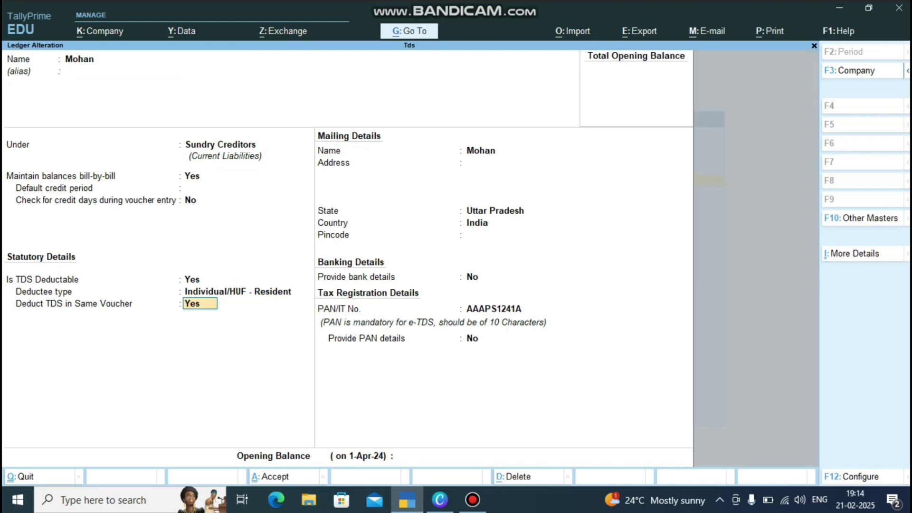
Turn on PAN details for the party ledger, keep the 1-4-2024 effective date and the party's name on PAN, and save the ledger
key("Return")
key("Return")
key("Return")
key("Return")
key("Return")
key("Return")
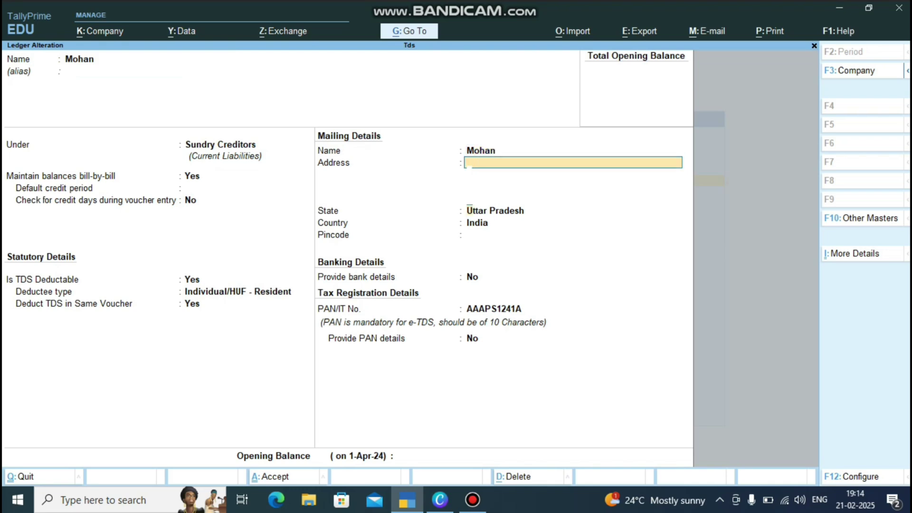
key("Return")
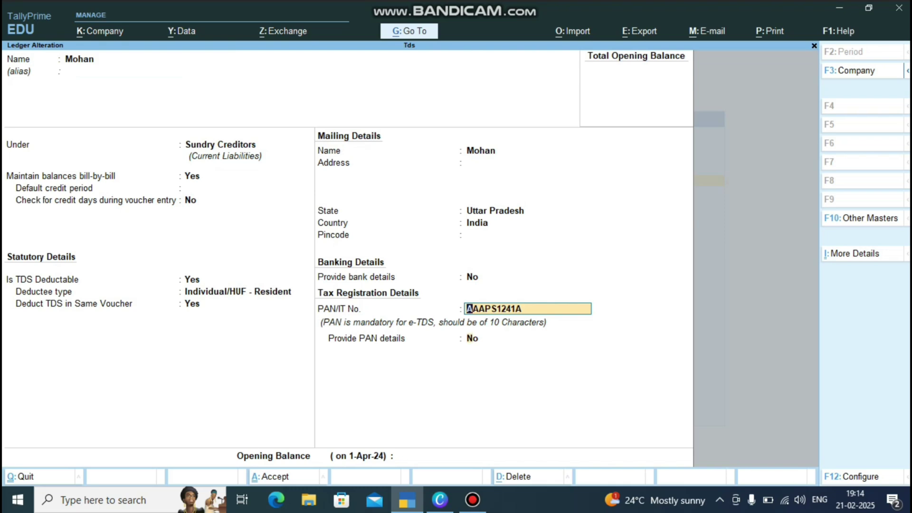
key("Return")
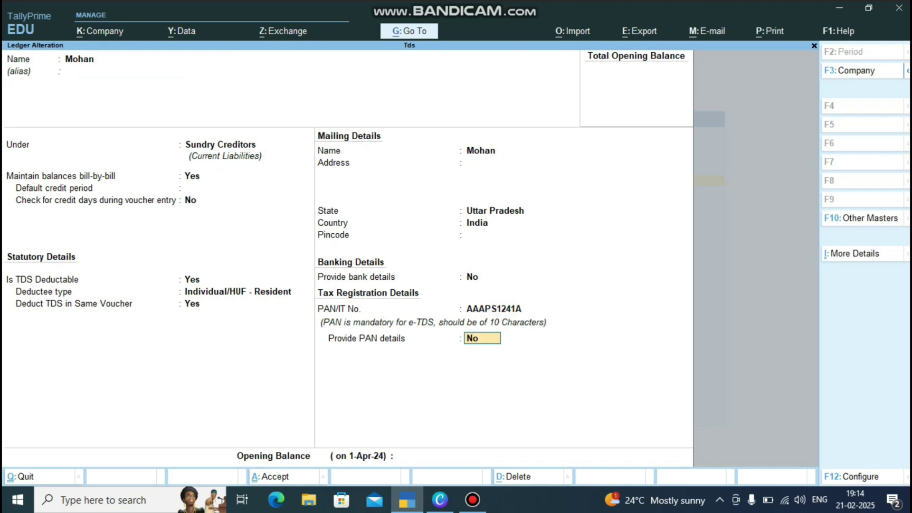
key("y")
key("Return")
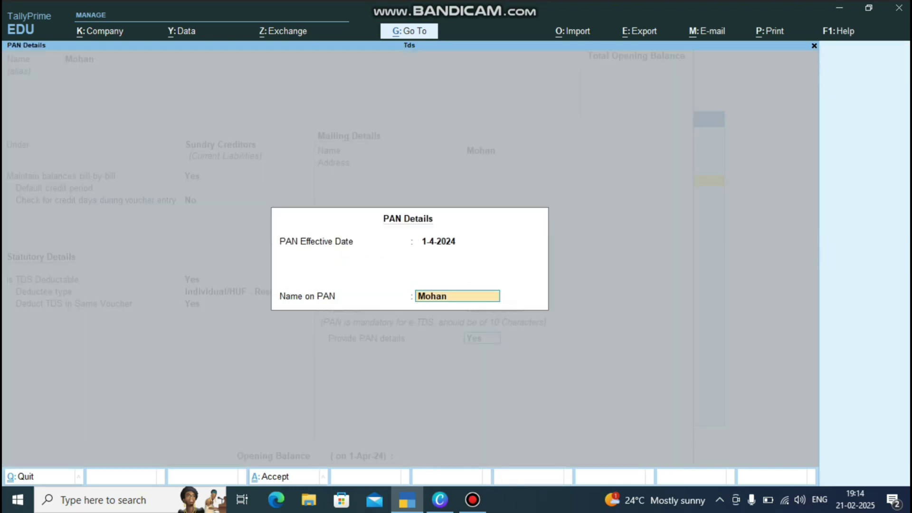
key("Return")
key("Return")
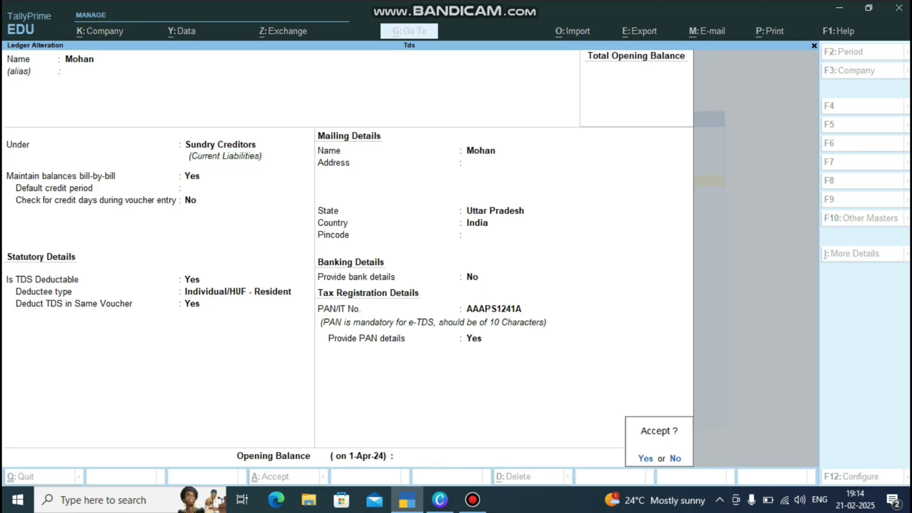
key("Return")
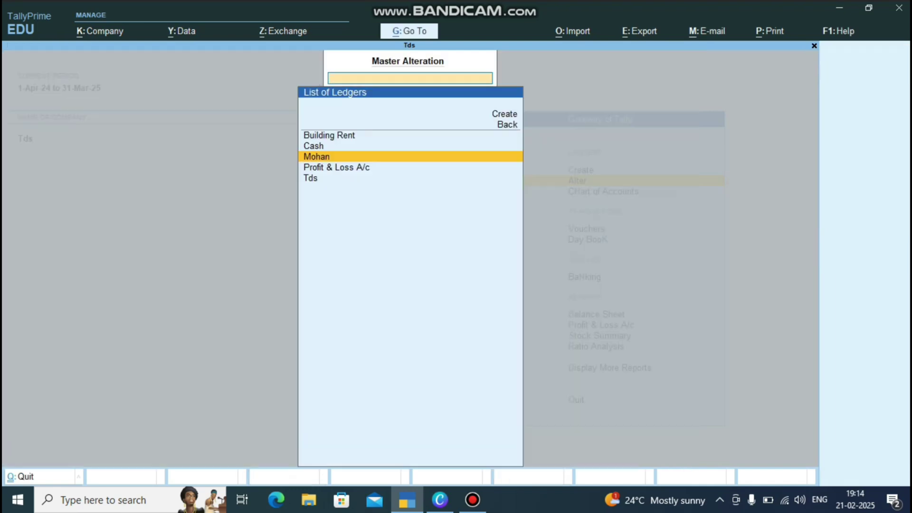
Open the Tds ledger for alteration, check its group, duty type and nature of payment, and save it, returning to the Gateway of Tally
key("Down")
key("Down")
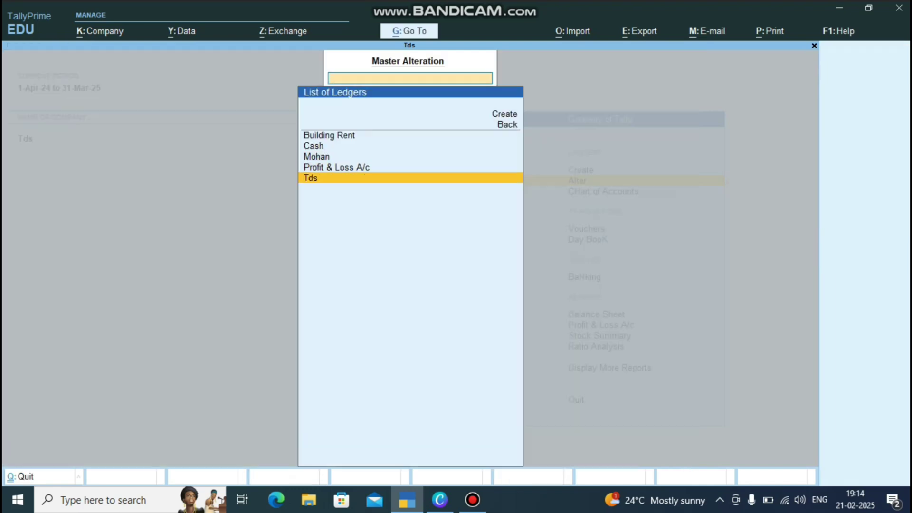
key("Return")
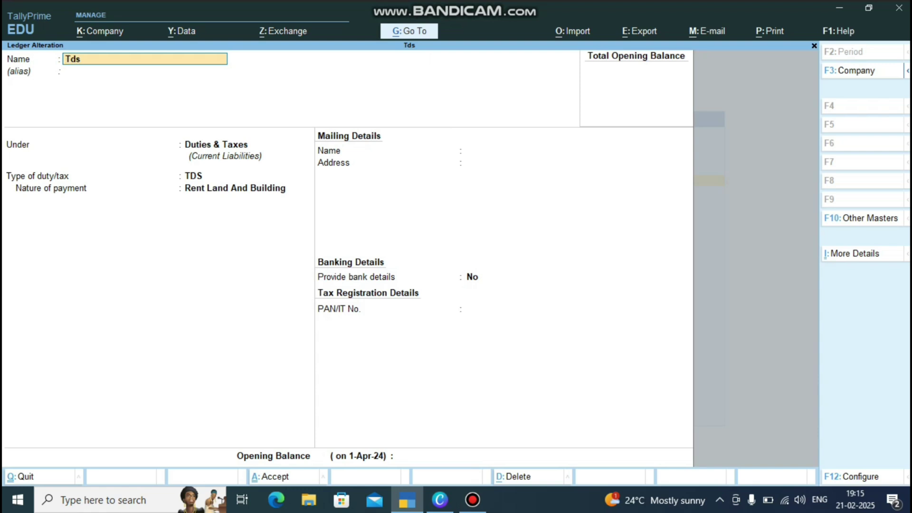
key("Return")
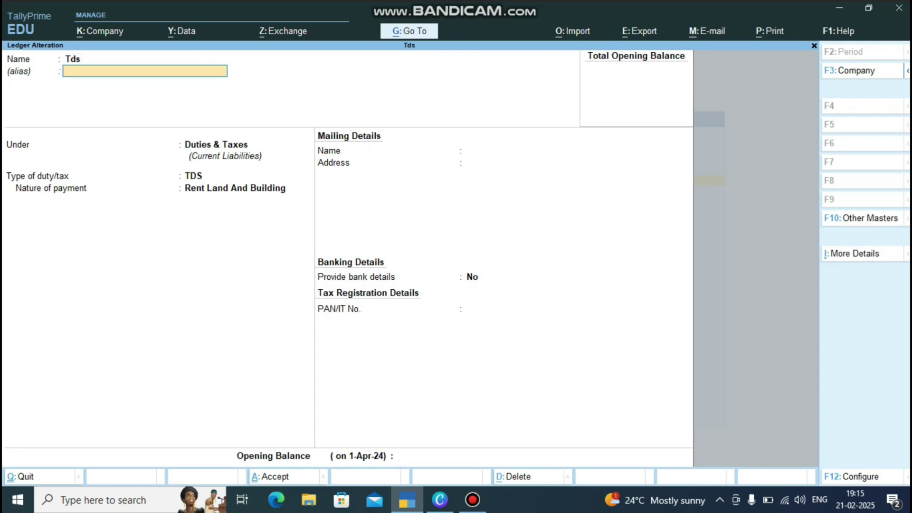
key("Return")
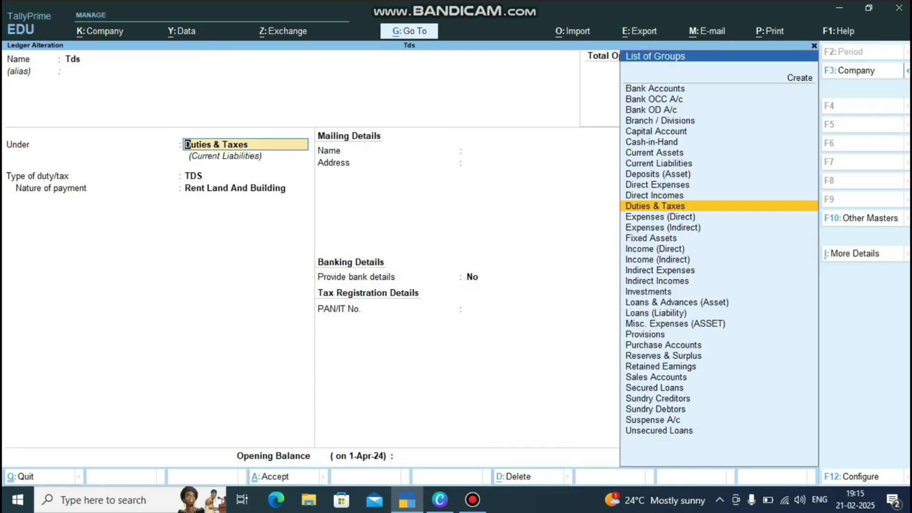
key("Return")
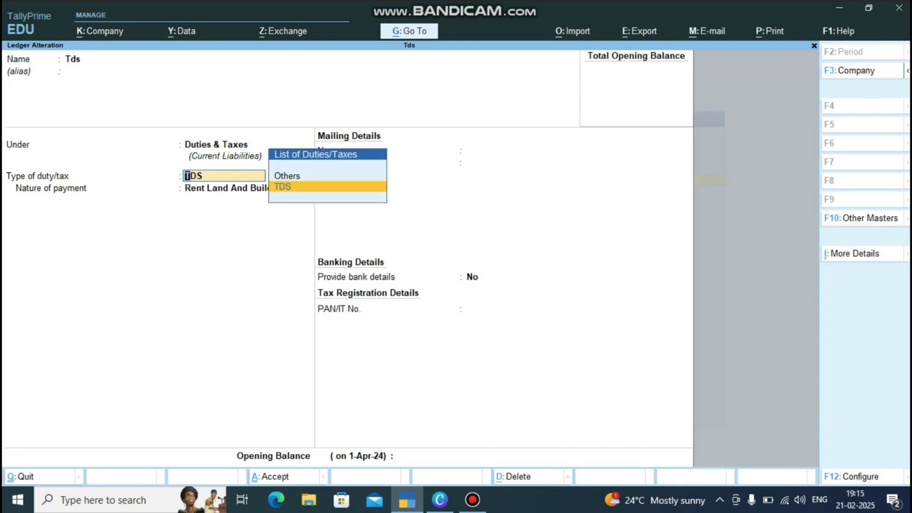
key("Return")
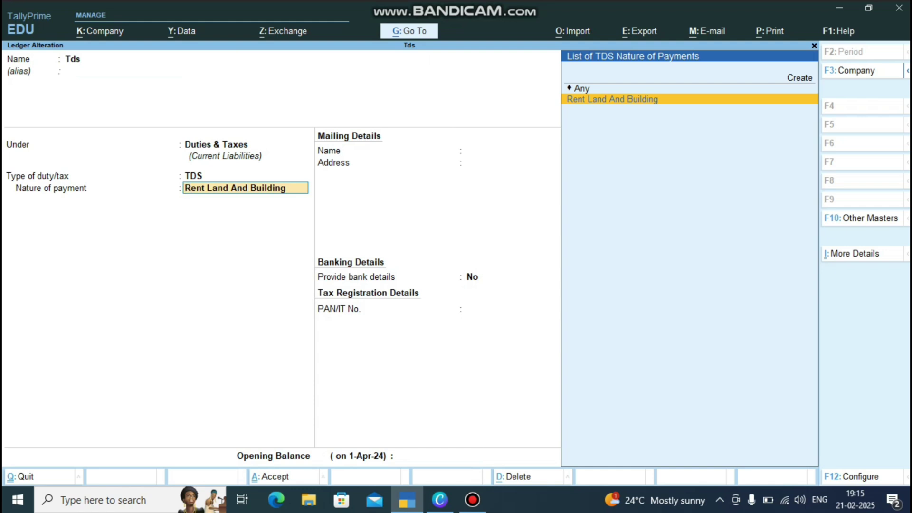
key("Return")
key("Return")
key("Return")
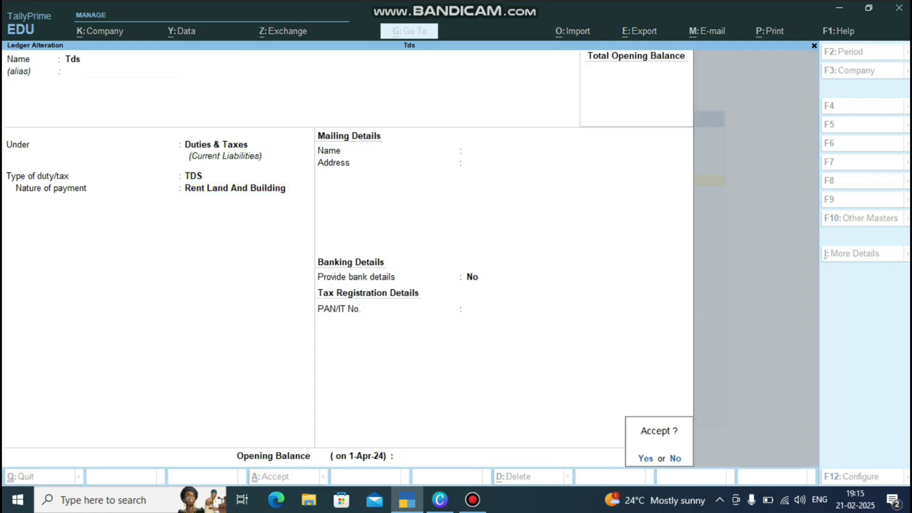
key("Return")
key("Escape")
key("Escape")
key("Escape")
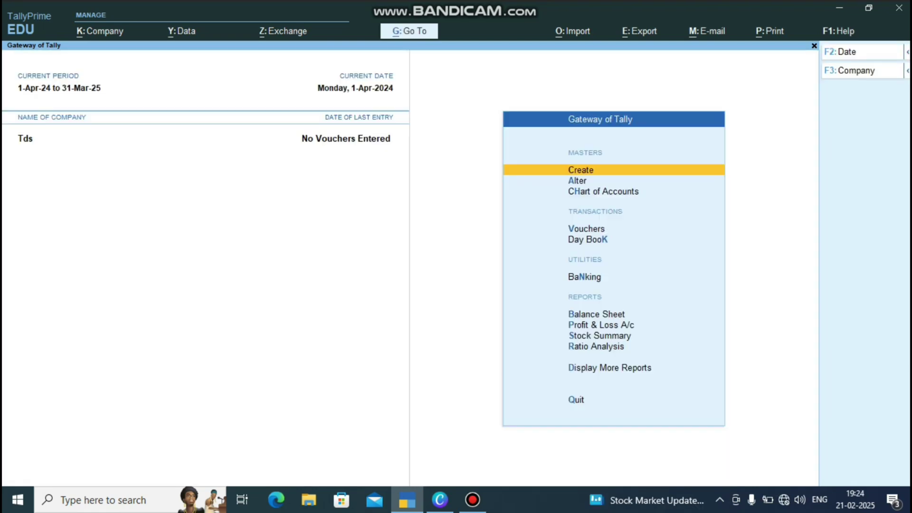
Start a journal voucher and debit Building Rent with 60000
key("Down")
key("Down")
key("Down")
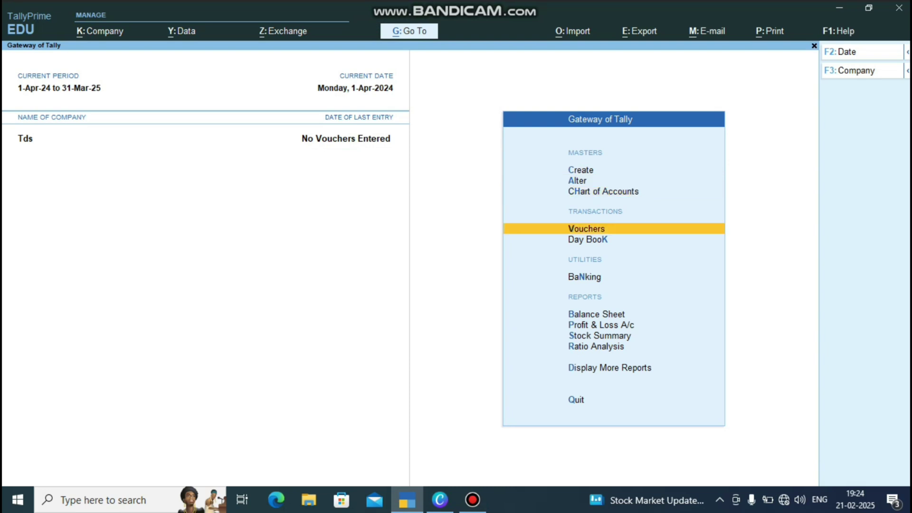
key("Return")
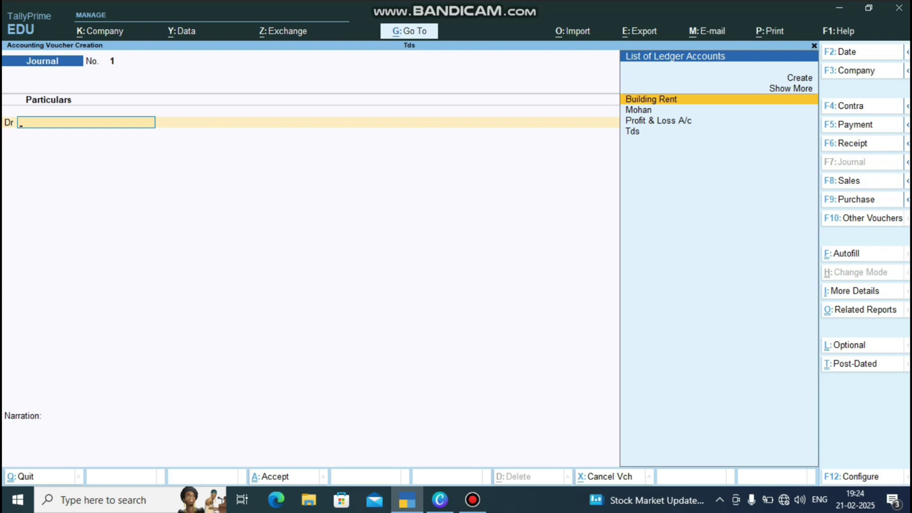
key("F6")
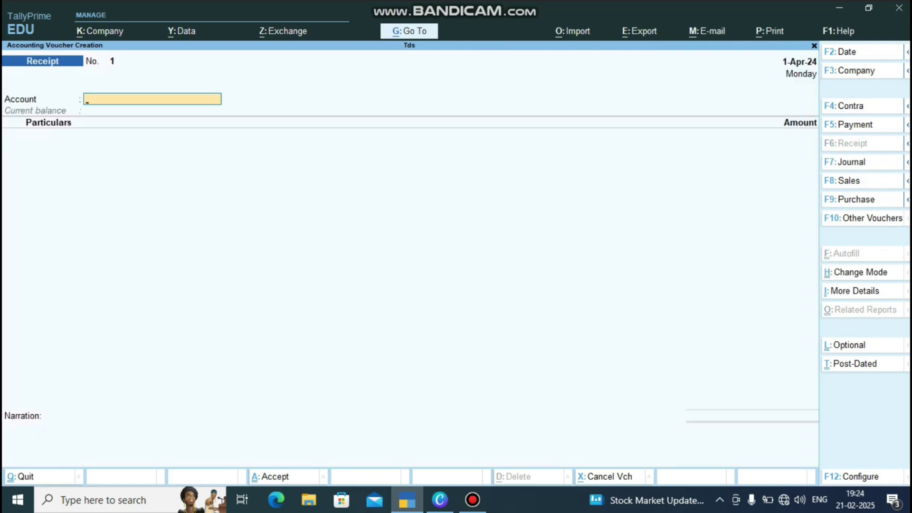
key("F7")
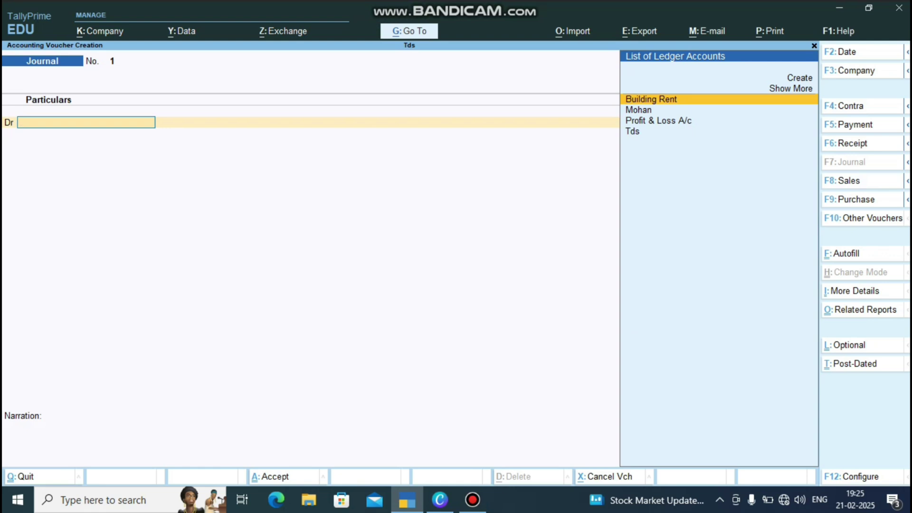
key("Return")
type("60000")
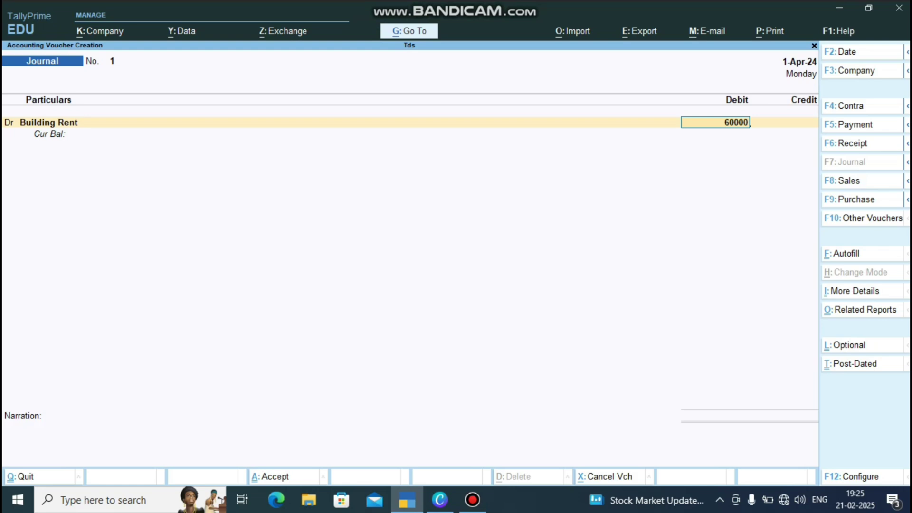
key("Return")
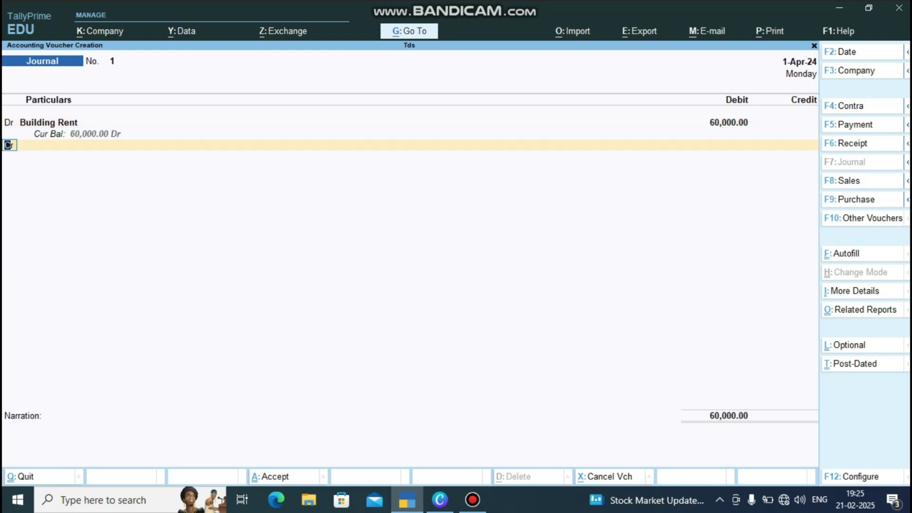
Credit the party ledger with 54,000.00 and allocate 60,000.00 Cr to New Ref 1 in its bill-wise details
key("Down")
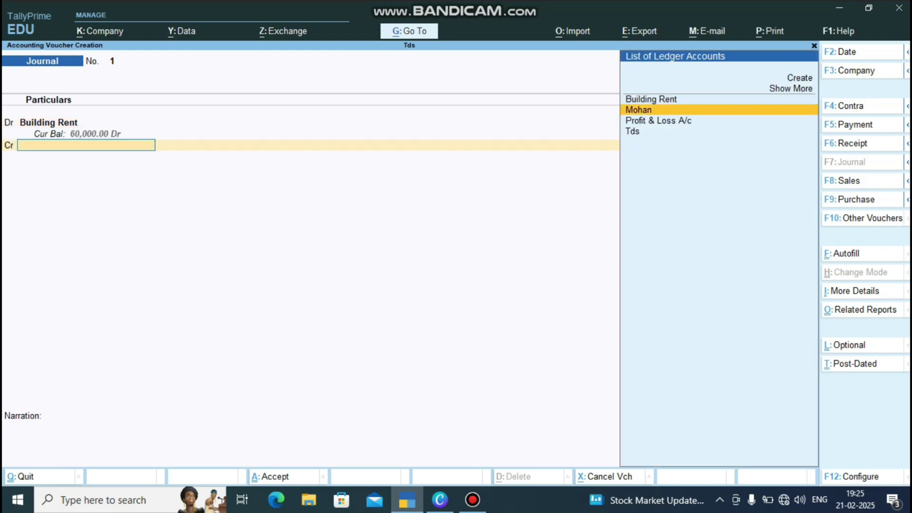
key("Return")
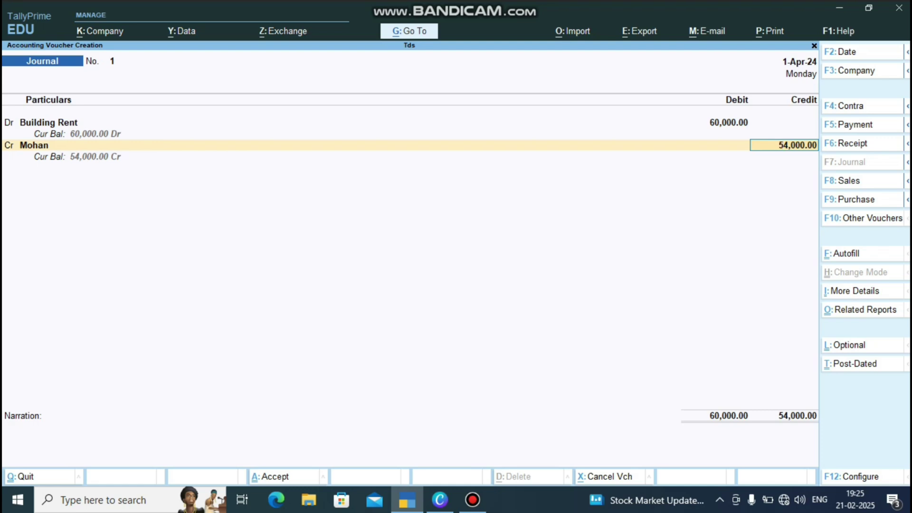
key("Return")
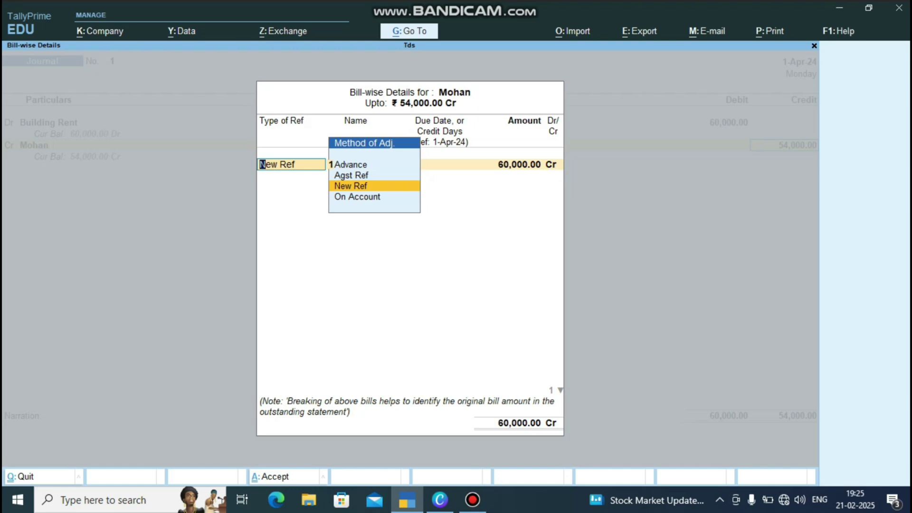
key("Return")
key("Return")
key("Return")
key("Return")
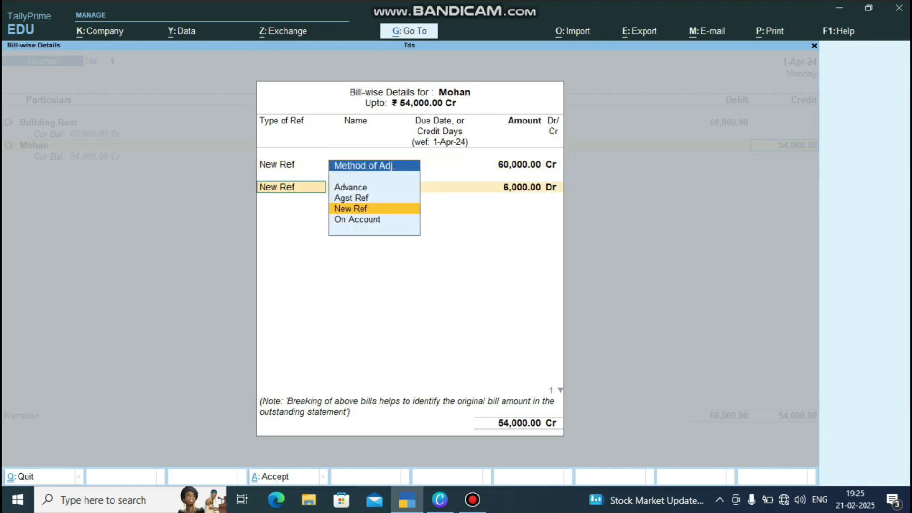
Allocate the 6,000.00 Dr deduction to New Ref 1 and complete the party's bill-wise details
key("Return")
key("Return")
key("Return")
key("Return")
key("Return")
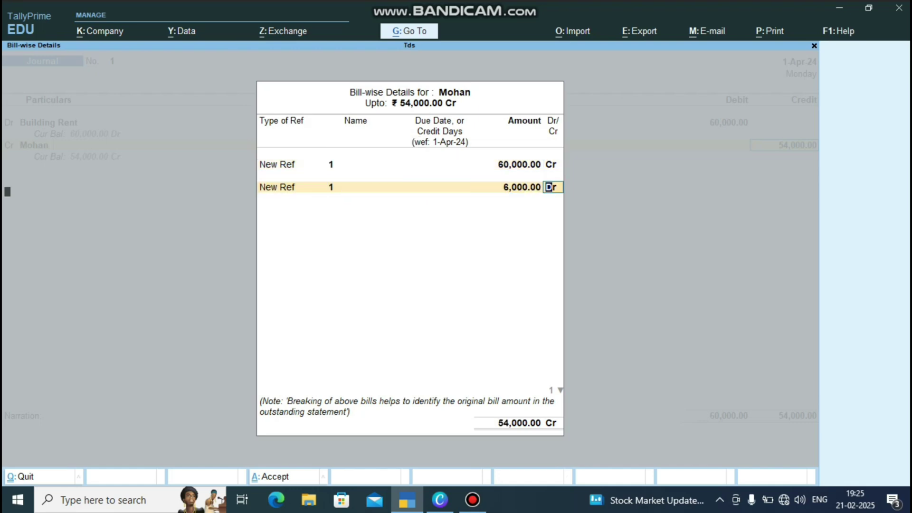
key("Return")
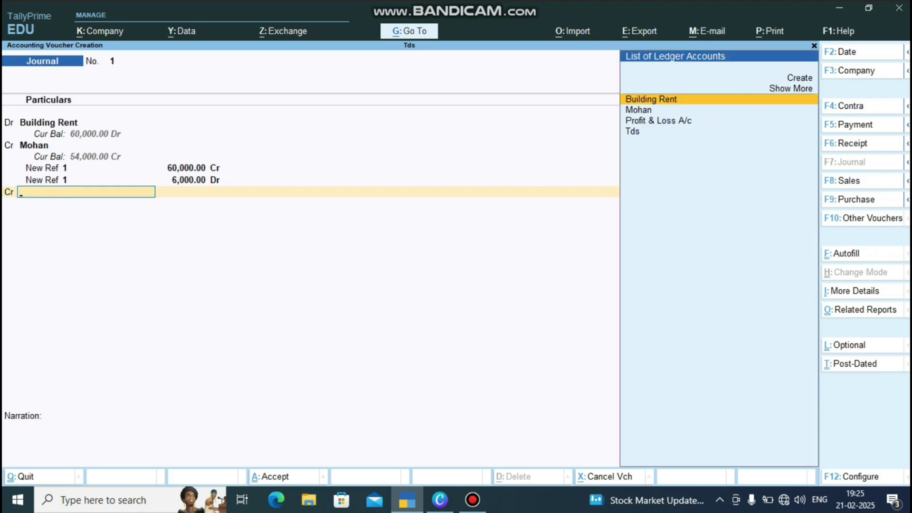
Credit the Tds ledger with 6,000.00, leave the narration blank and save the journal voucher
key("Down")
key("Down")
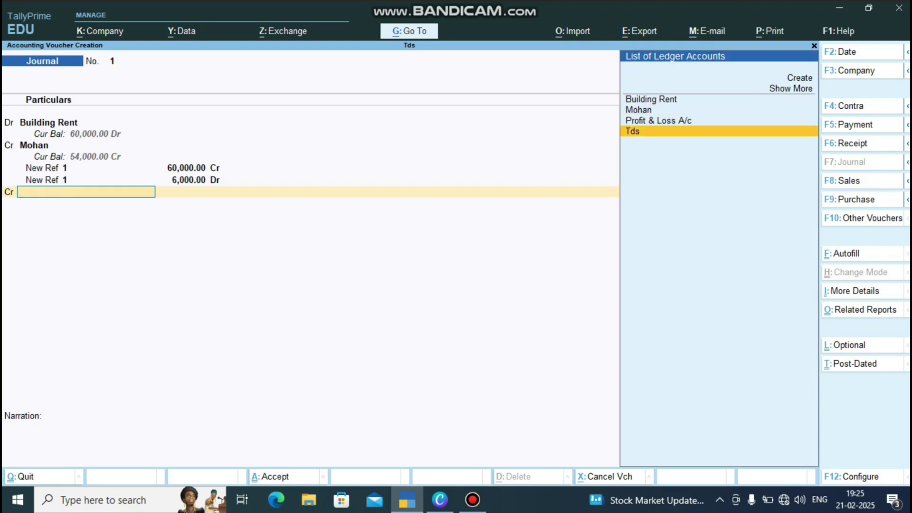
key("Return")
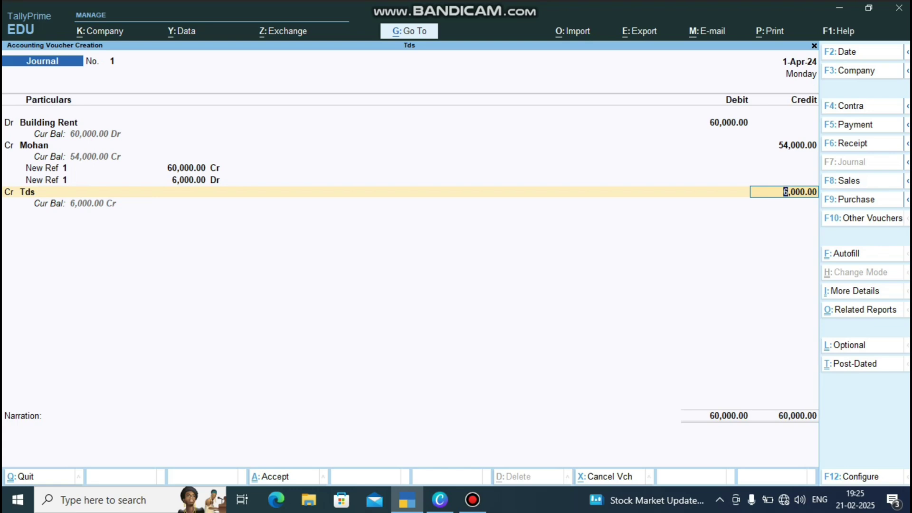
key("Return")
key("Return")
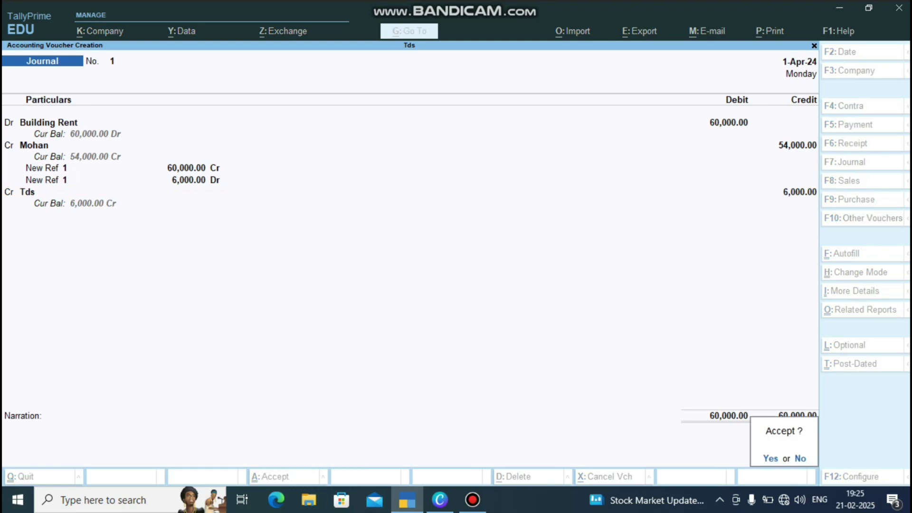
key("Return")
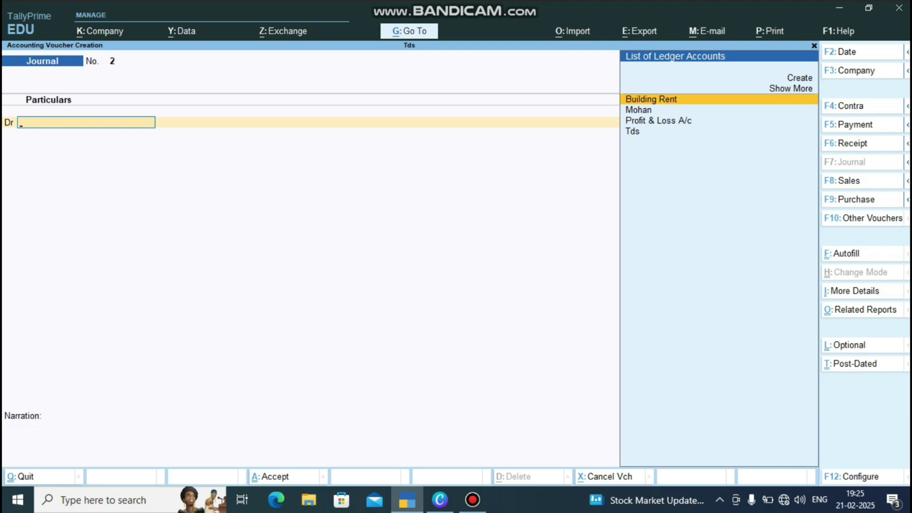
Start a payment voucher and change its mode to Double Entry
key("F5")
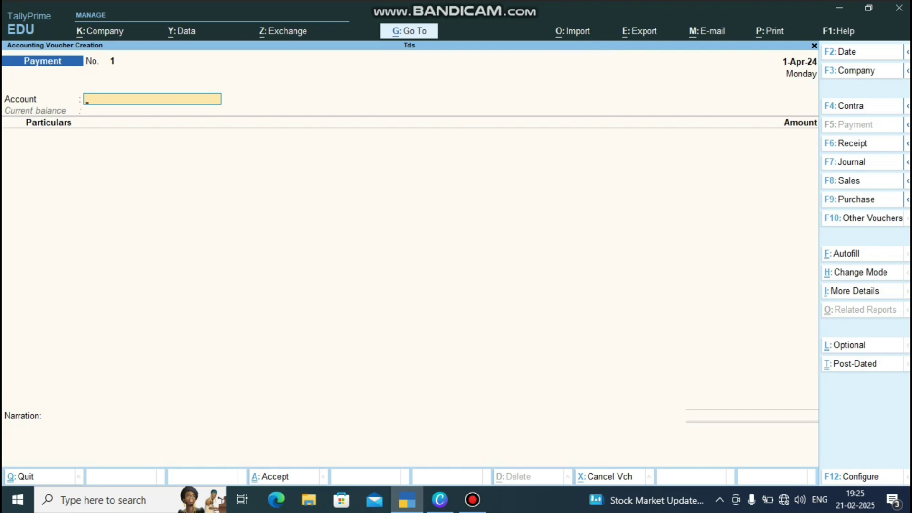
key("ctrl+h")
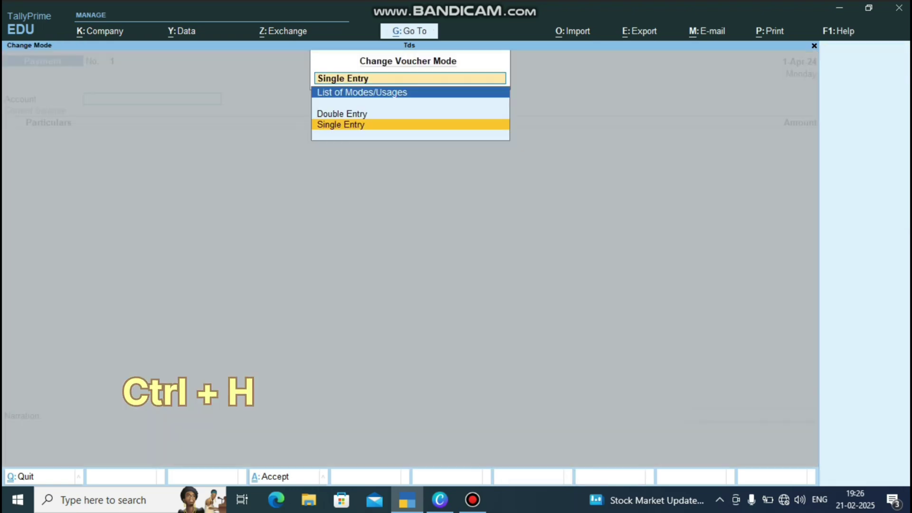
key("Up")
key("Return")
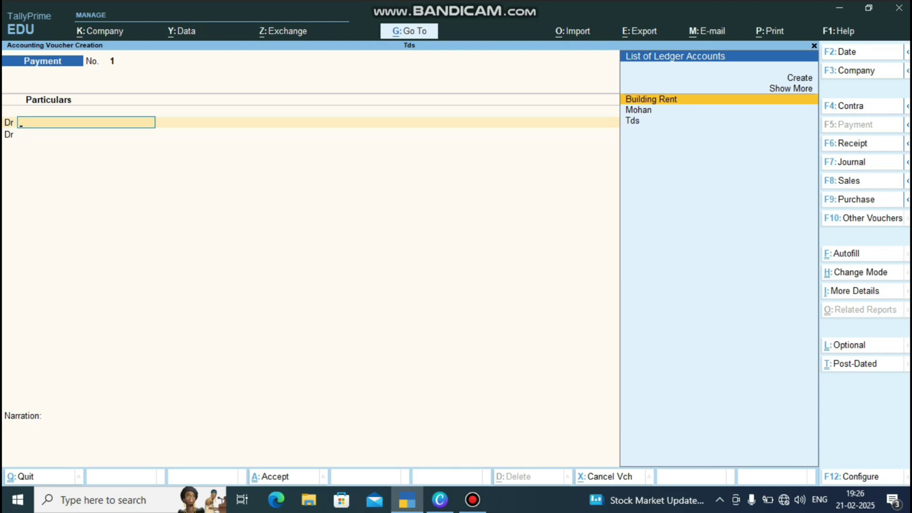
Debit the party ledger with 54000 in the payment voucher
key("Down")
key("Return")
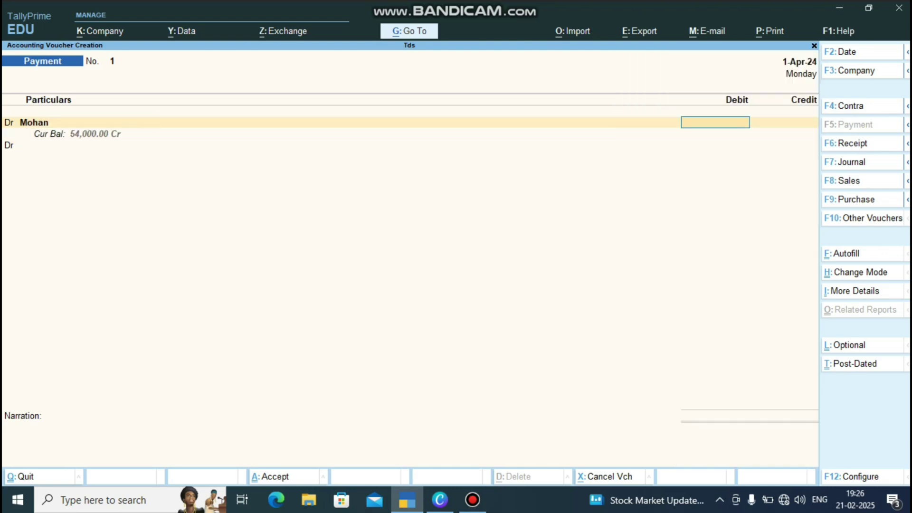
type("54000")
key("Return")
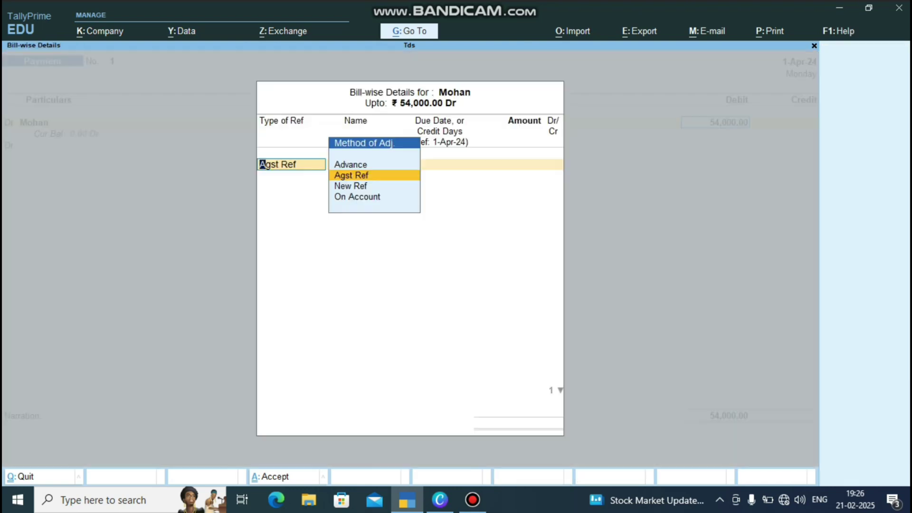
Allocate the party's 54,000.00 Dr as Agst Ref against bill 1 in the bill-wise details
key("Return")
key("Return")
key("Return")
key("Return")
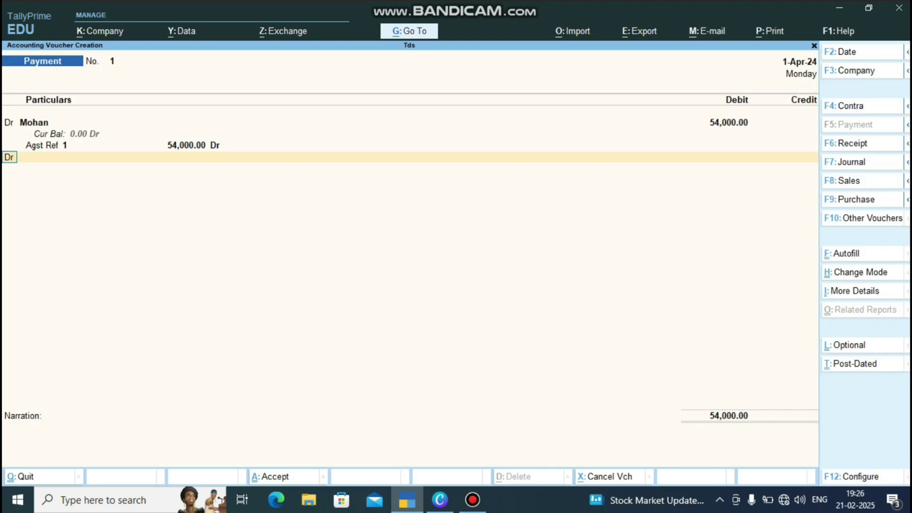
Create a ledger named Bank of India under Bank Accounts from the second voucher line, keeping its other details at their defaults
key("Return")
key("Up")
key("Up")
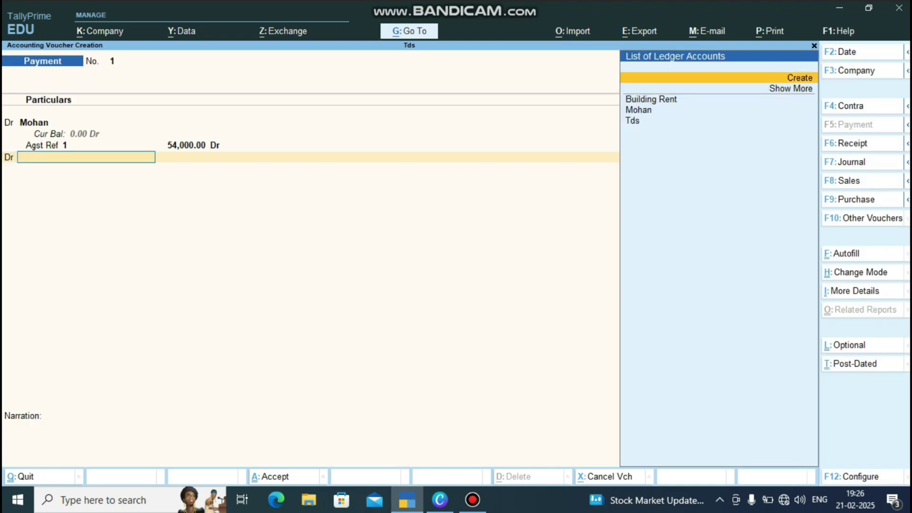
key("Return")
type("Bank")
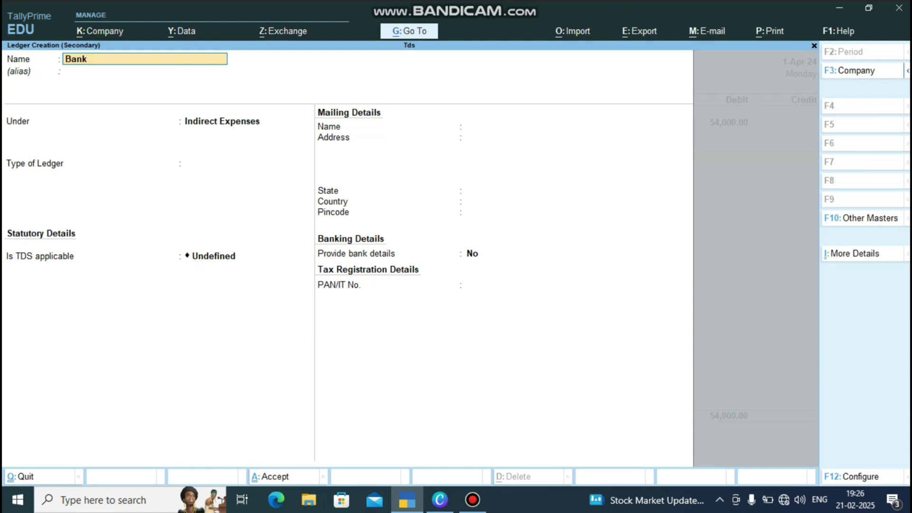
type(" of India")
key("Return")
key("Return")
type("B")
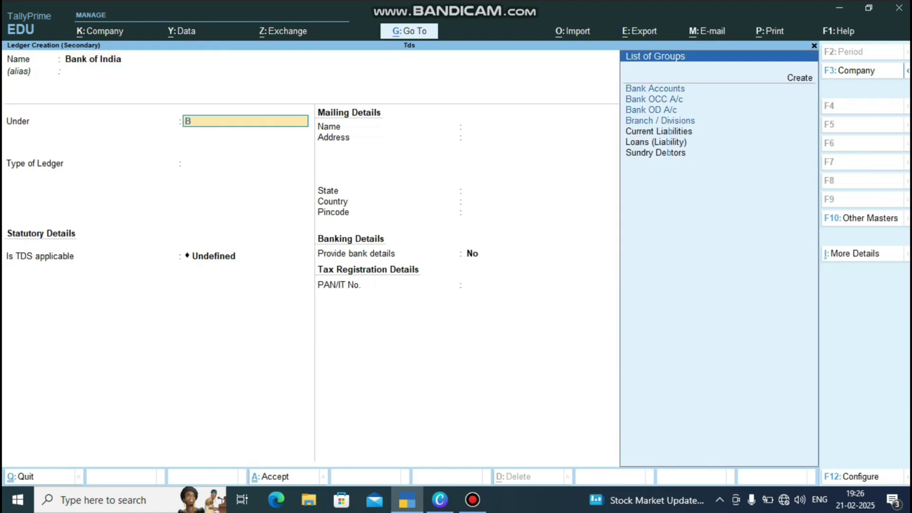
key("Return")
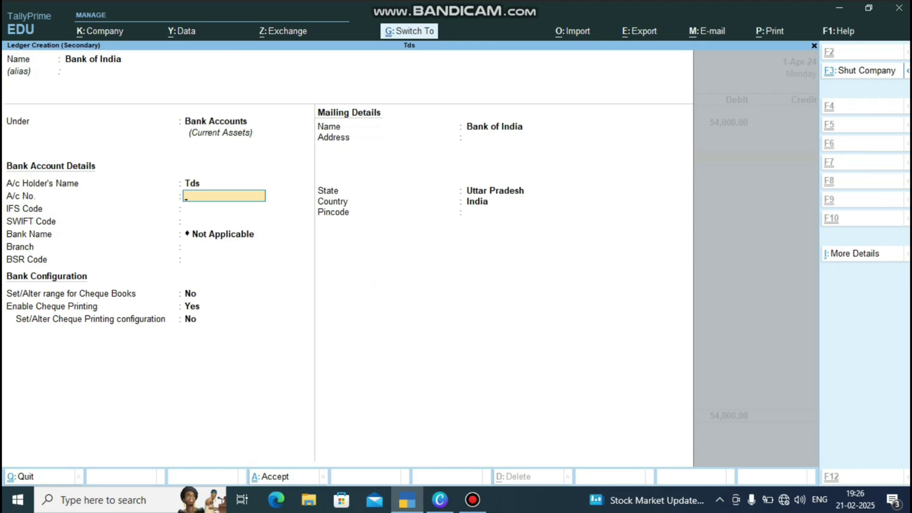
key("ctrl+a")
Try to enter Bank of India as a debit of 54000 on the payment voucher's second line
key("Return")
key("BackSpace")
key("BackSpace")
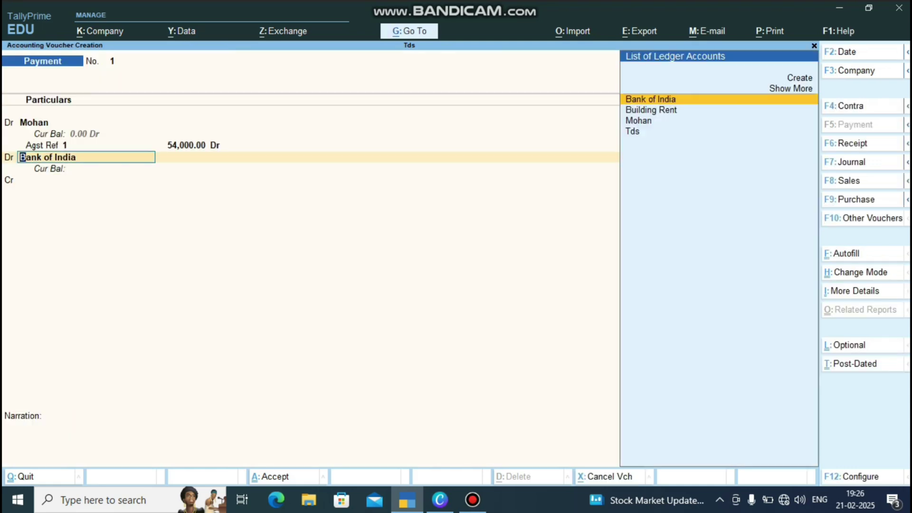
key("Return")
type("54000")
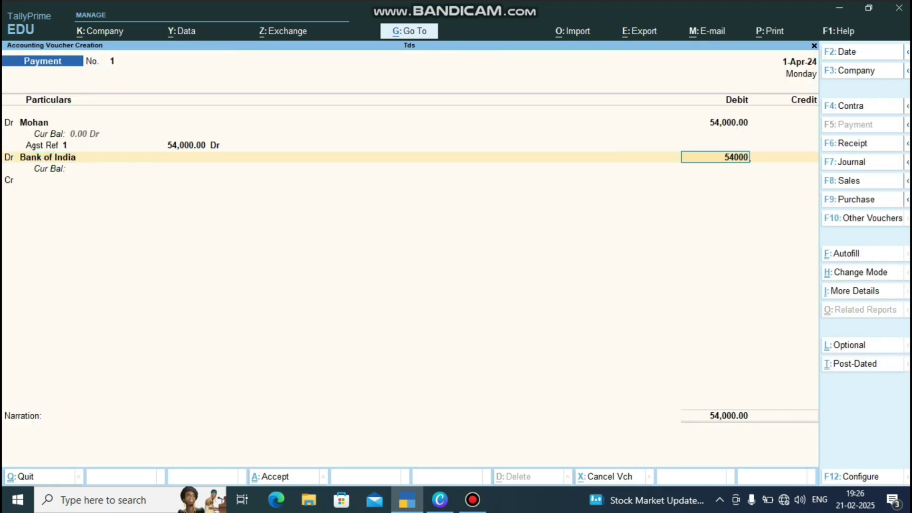
key("Return")
key("Return")
key("ctrl+a")
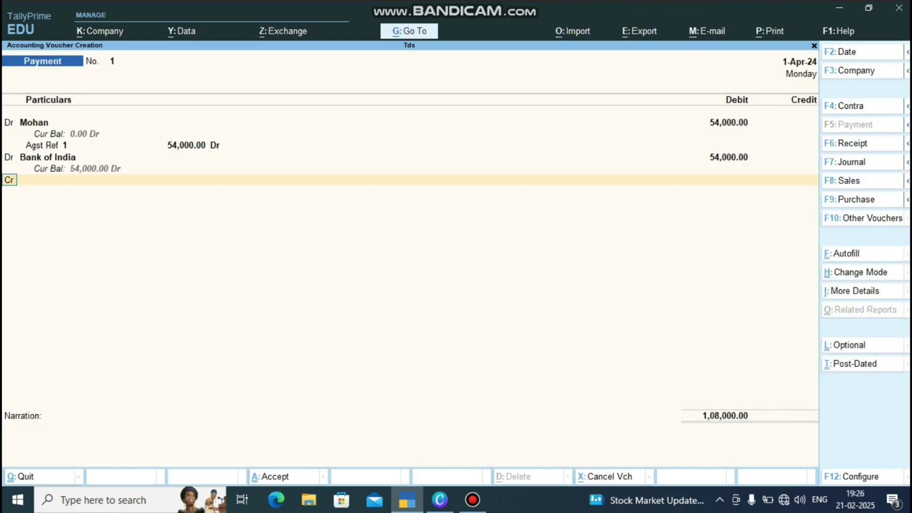
Try to credit Bank of India with 1,08,000.00 on the payment voucher's third line
key("Return")
key("Return")
key("Return")
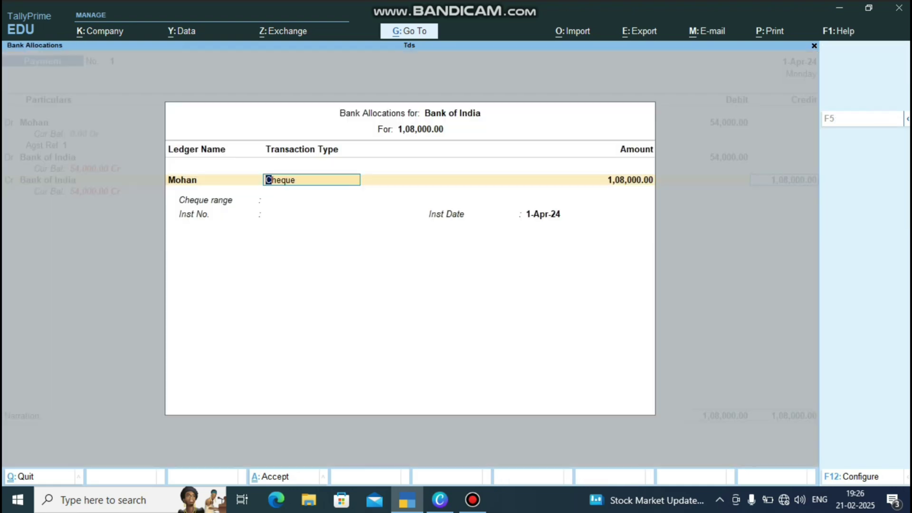
key("Escape")
key("BackSpace")
key("BackSpace")
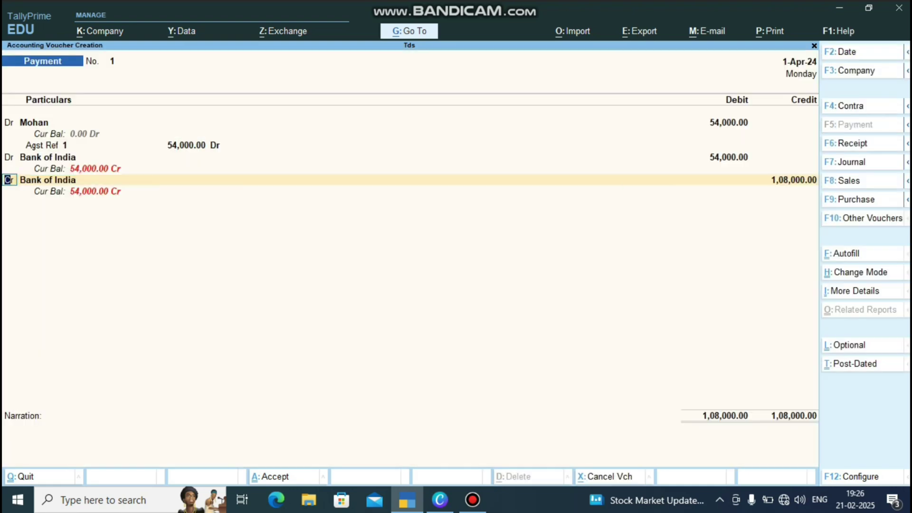
Make the payment voucher's second line a credit of 54,000.00 to Bank of India
key("Up")
key("BackSpace")
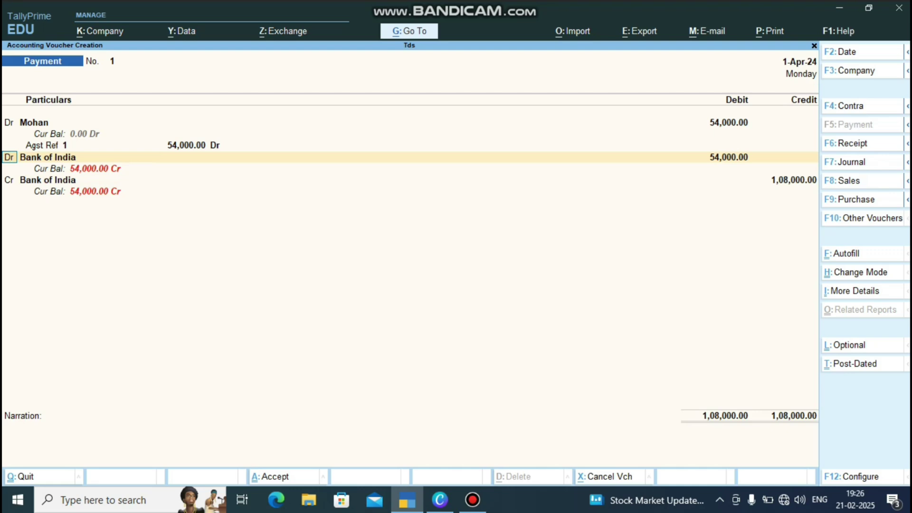
type("c")
key("Return")
key("Return")
key("Return")
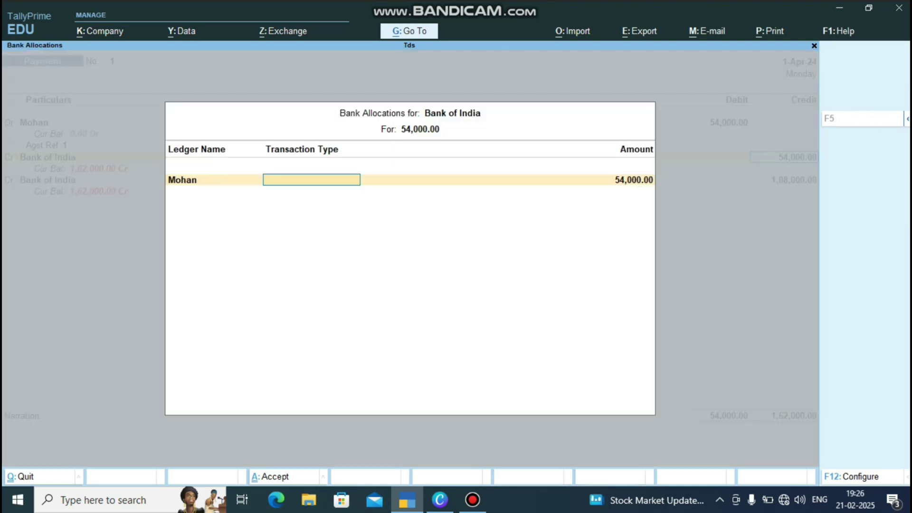
Allocate the 54,000.00 bank credit as a Cheque and save the payment voucher with a blank narration
key("Down")
key("Down")
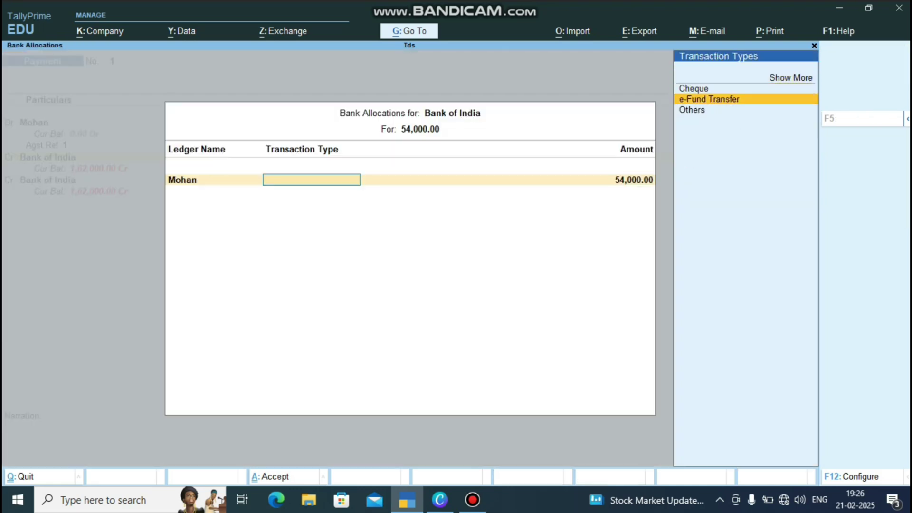
key("Up")
key("Return")
key("Return")
key("Return")
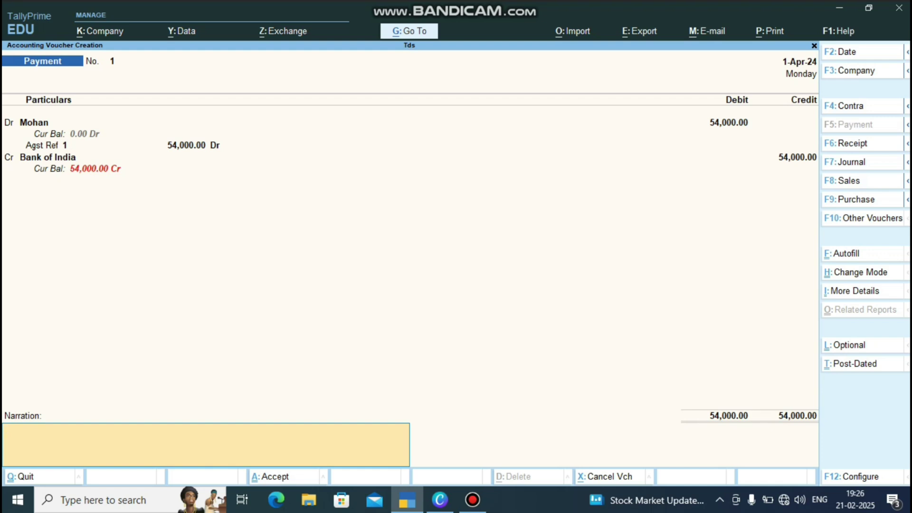
key("Return")
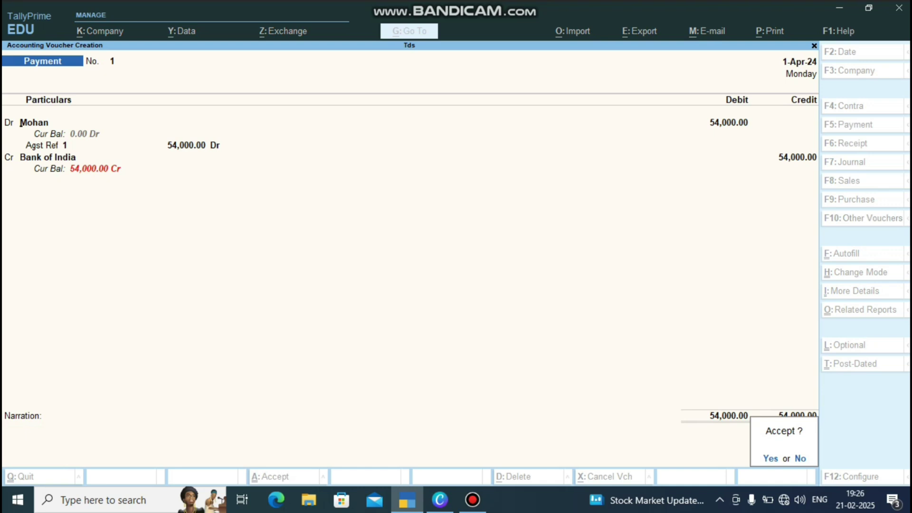
key("Return")
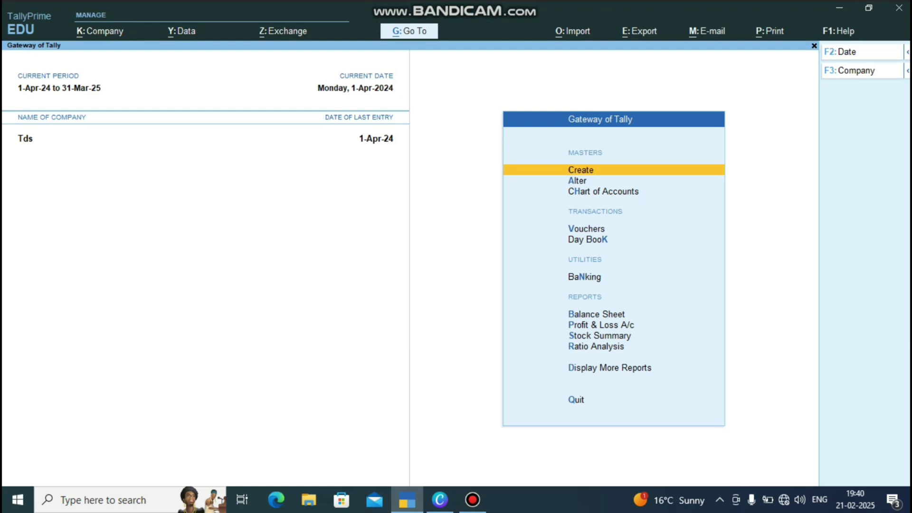
Start a new payment voucher and choose Stat Payment with tax type TDS for its autofill
key("Down")
key("Down")
key("Down")
key("Return")
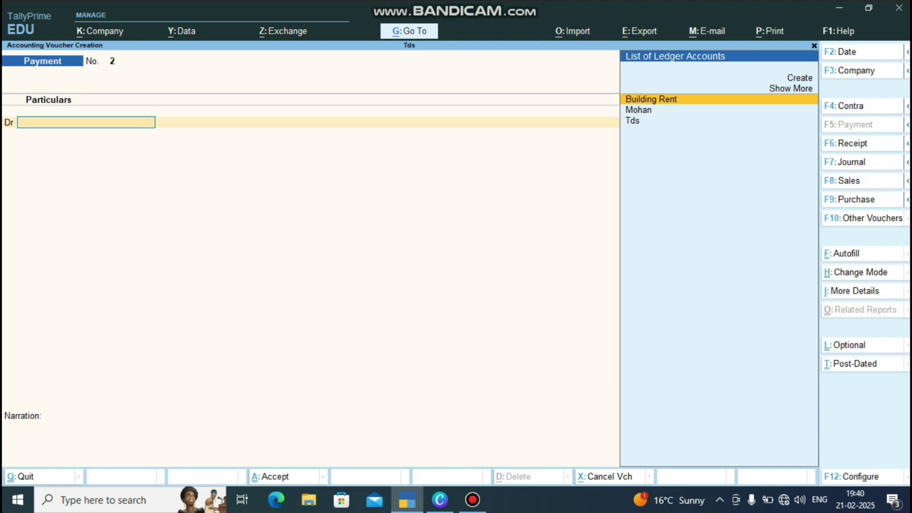
key("ctrl+f")
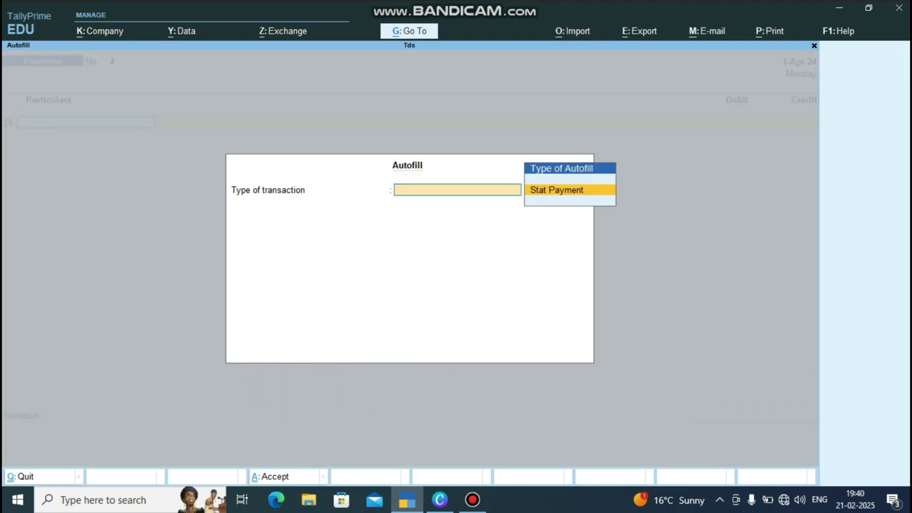
key("Return")
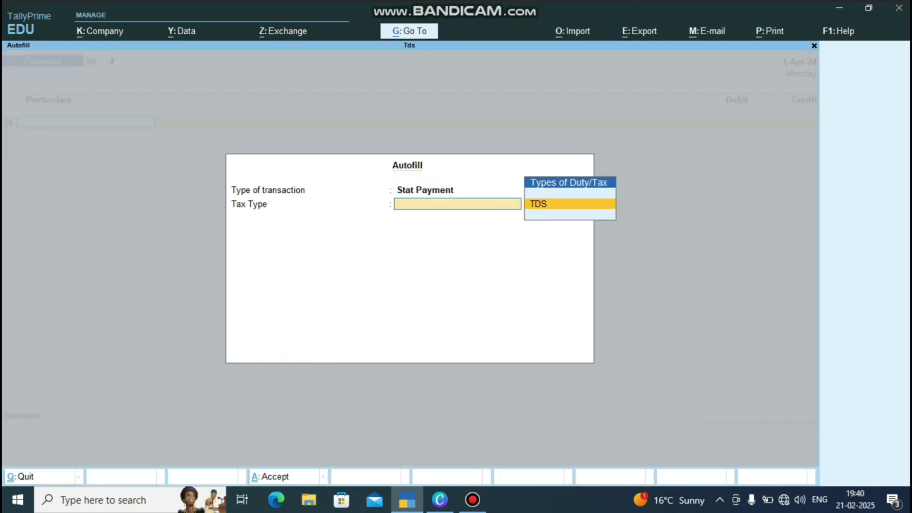
key("Return")
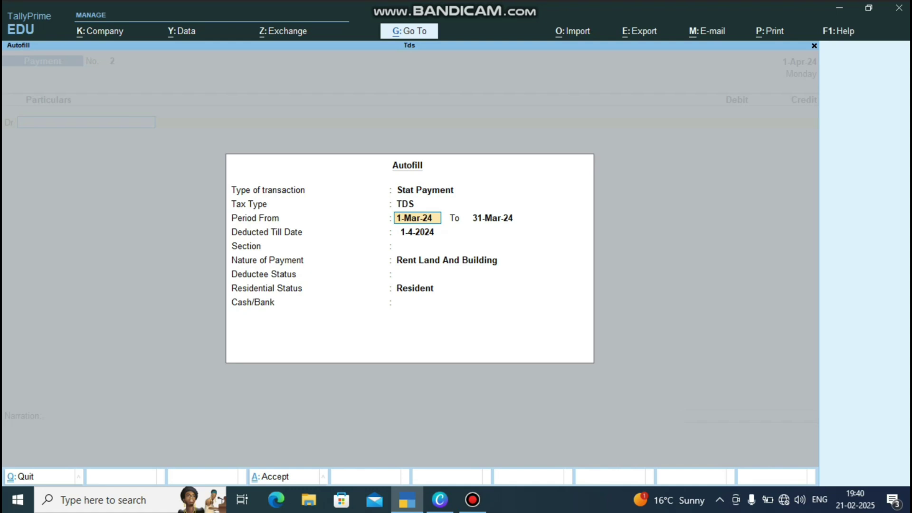
Autofill the TDS deducted till 1-4-2024 for 1-Mar-24 to 31-Mar-24 with section 194i, Rent Land And Building, All Items deductee status, Resident and Bank of India
key("Return")
key("Return")
key("Return")
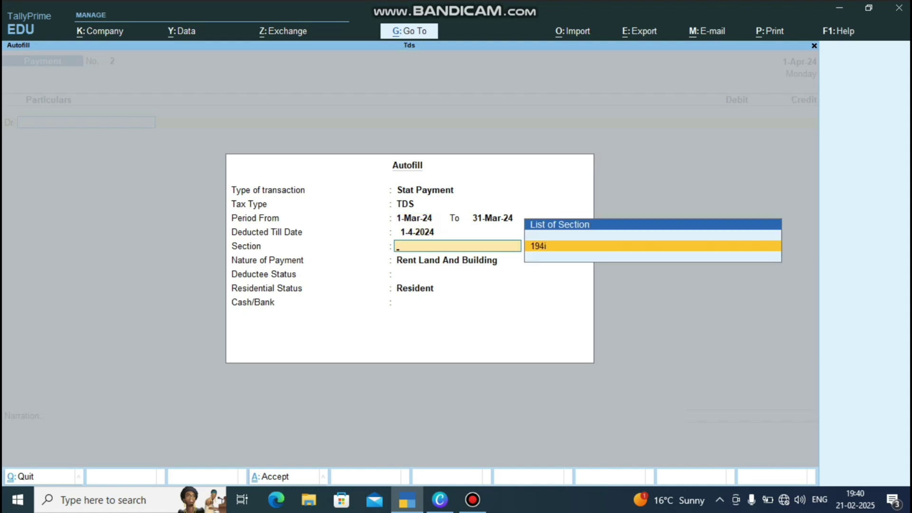
key("Return")
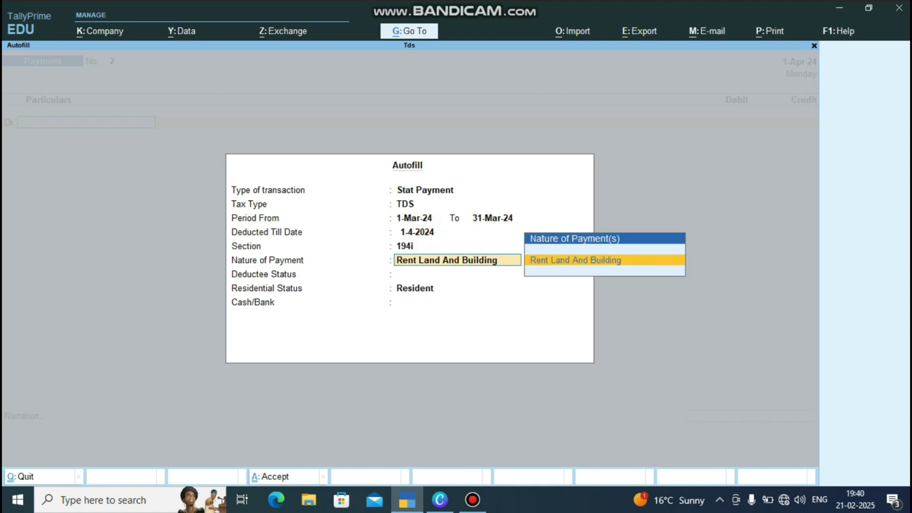
key("Return")
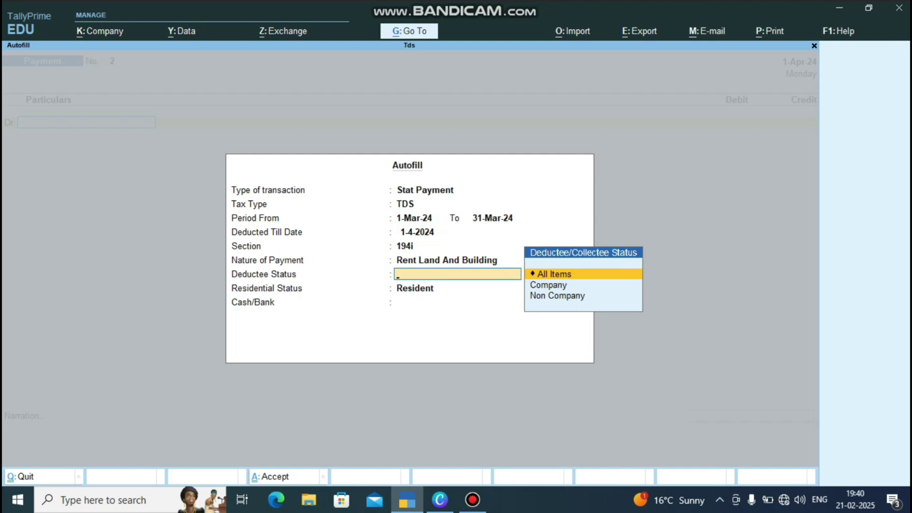
key("Return")
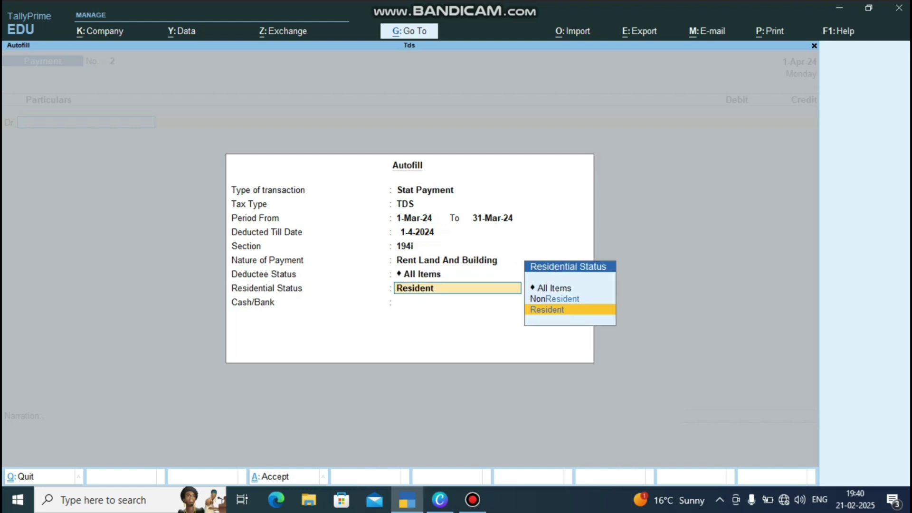
key("Return")
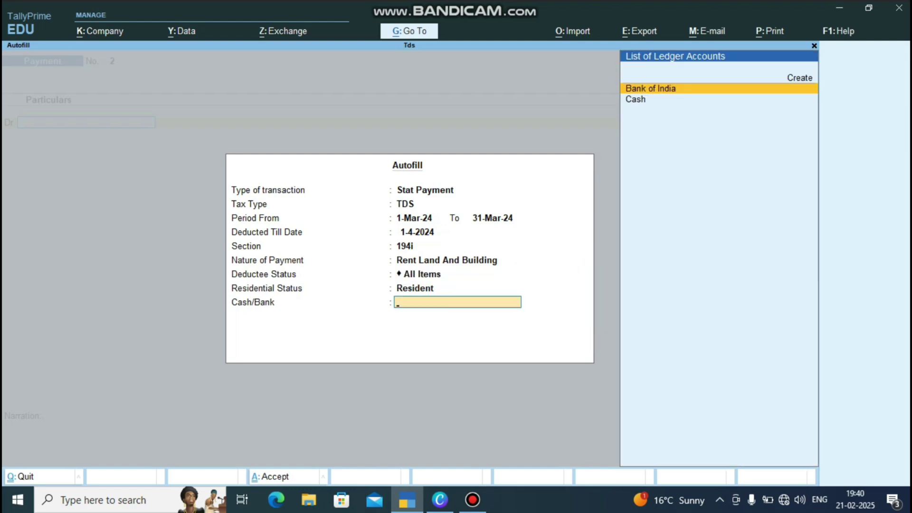
key("Return")
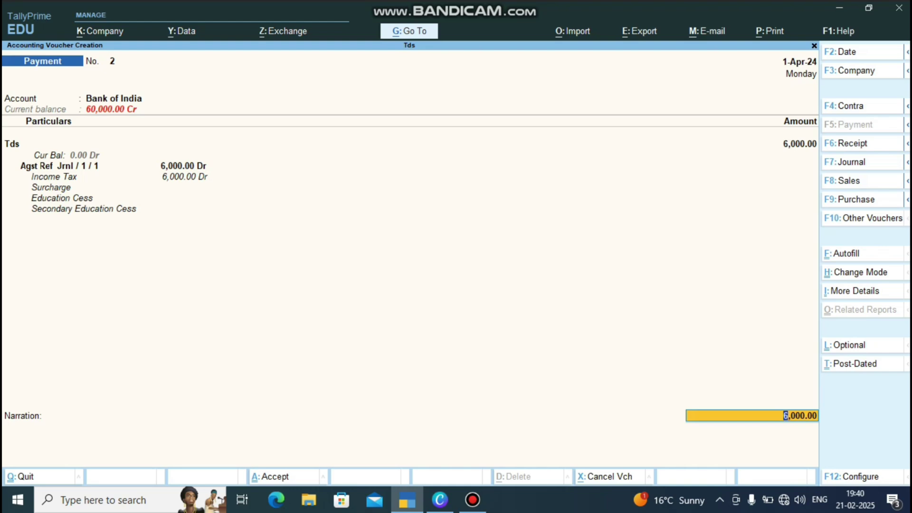
Allocate the 6,000.00 TDS payment as a Cheque dated 1-Apr-24, then save the voucher and leave voucher entry
key("Return")
key("Return")
key("Return")
key("Return")
key("Return")
key("Return")
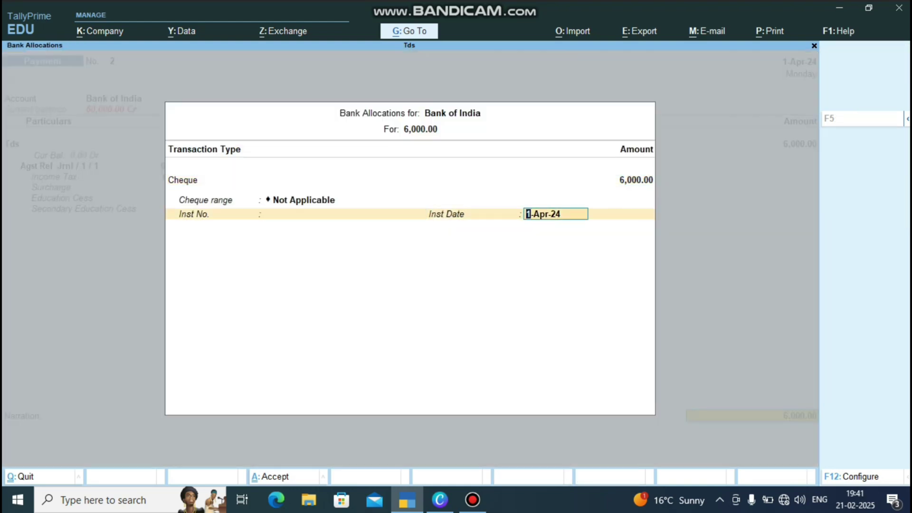
key("Return")
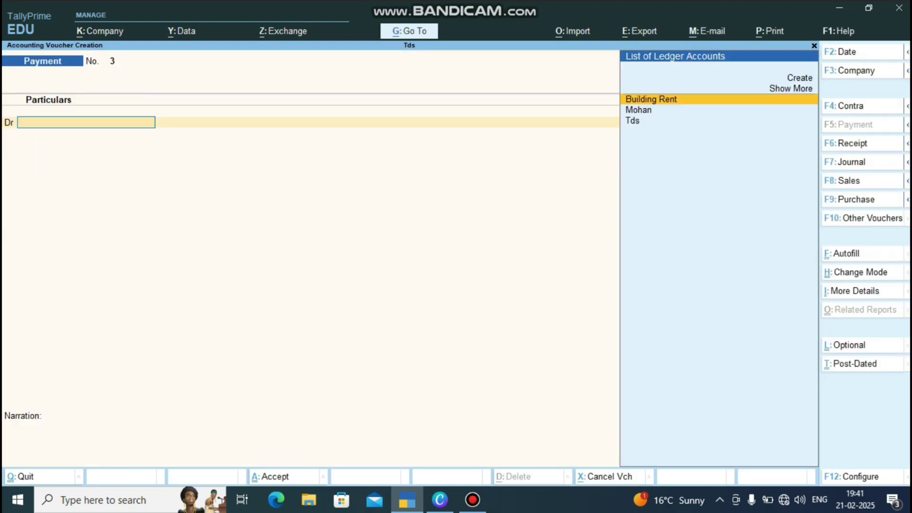
key("Escape")
key("Return")
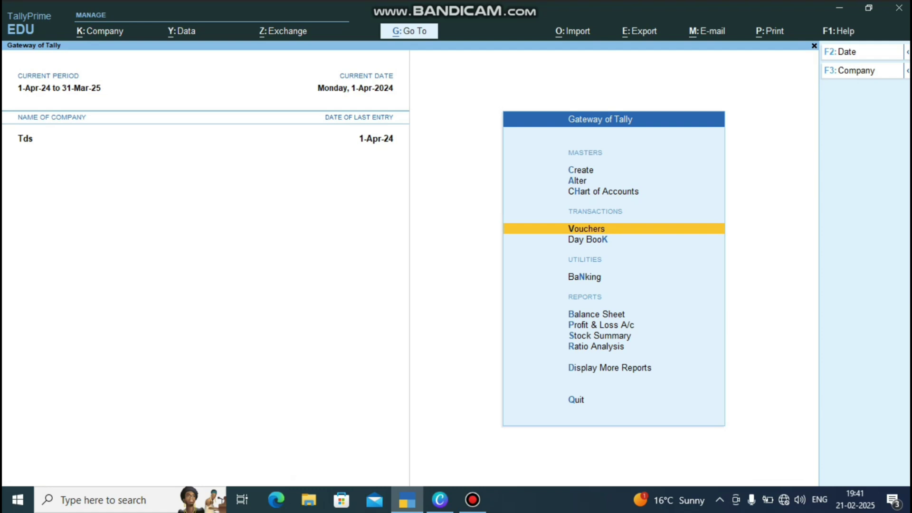